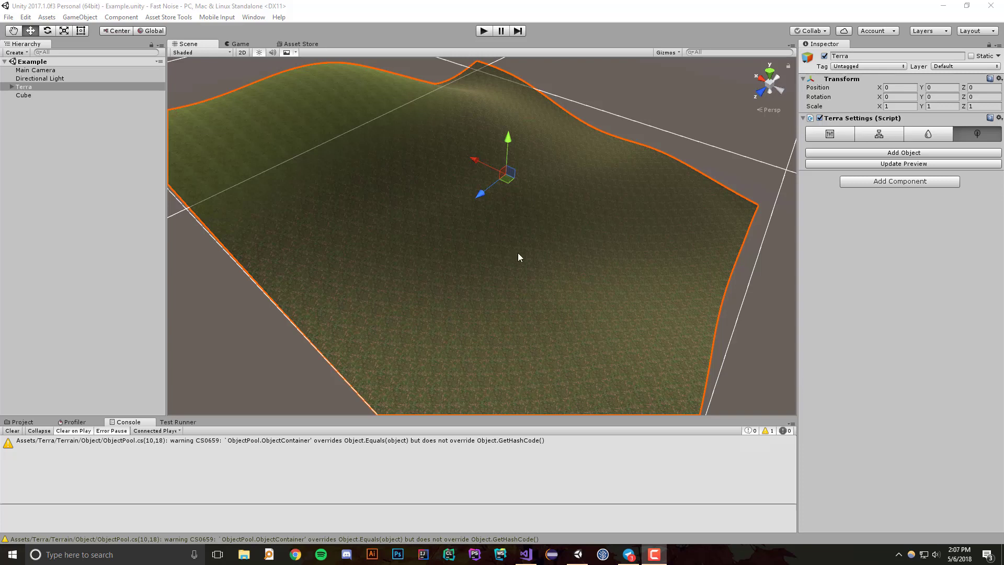
- Zoom and orbit around the terrain preview, then widen the Scene view so the Inspector narrows
scroll(519, 253, down, 3)
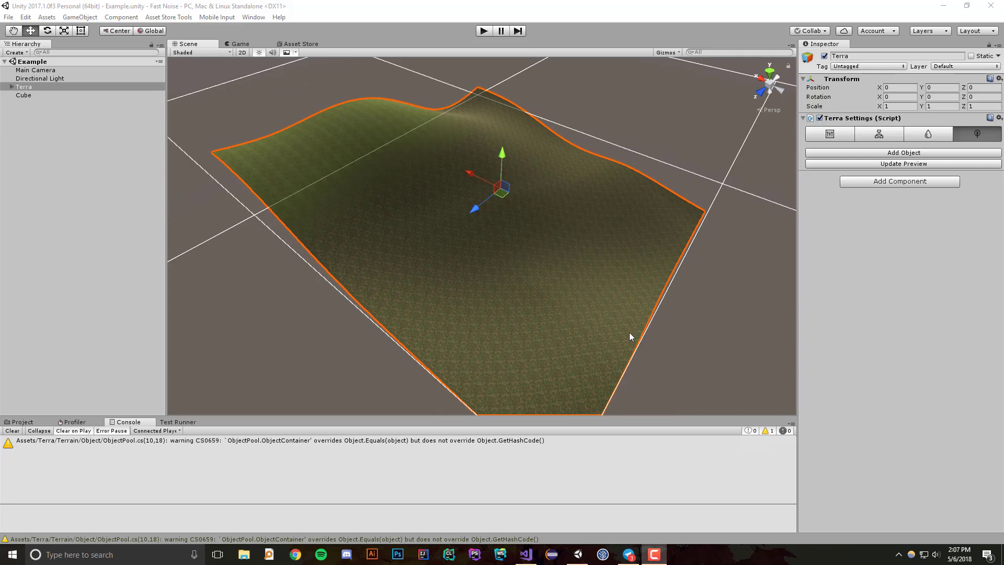
alt+drag(629, 336, 664, 341)
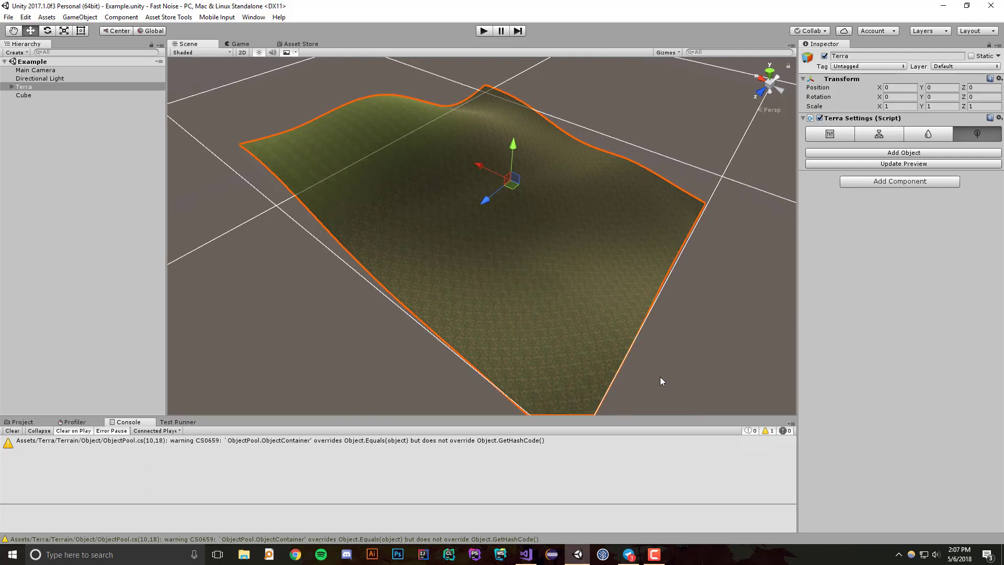
drag(797, 349, 837, 349)
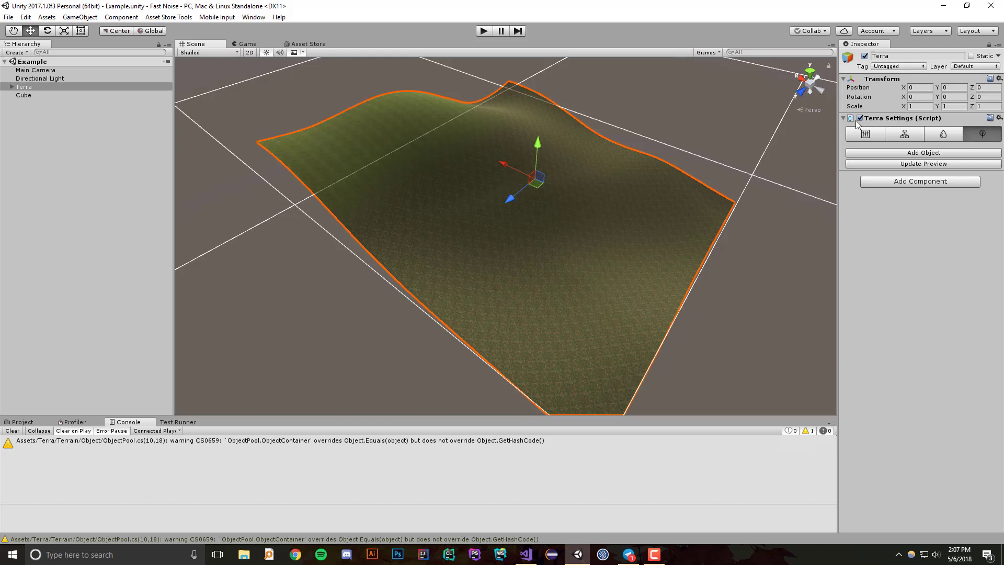
- Browse the Terra Settings tabs and add an empty entry under object placement
click(870, 135)
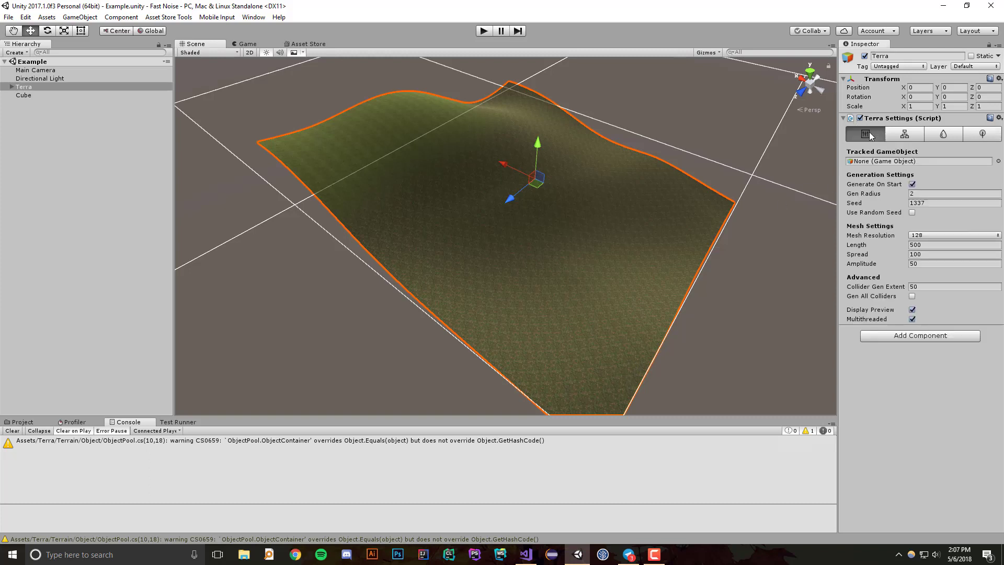
click(899, 136)
click(949, 133)
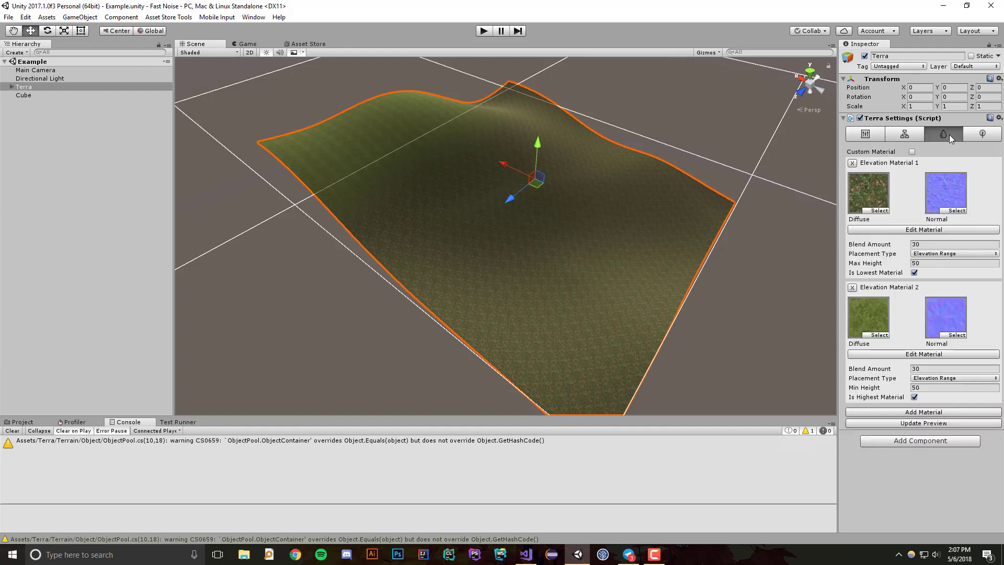
click(984, 137)
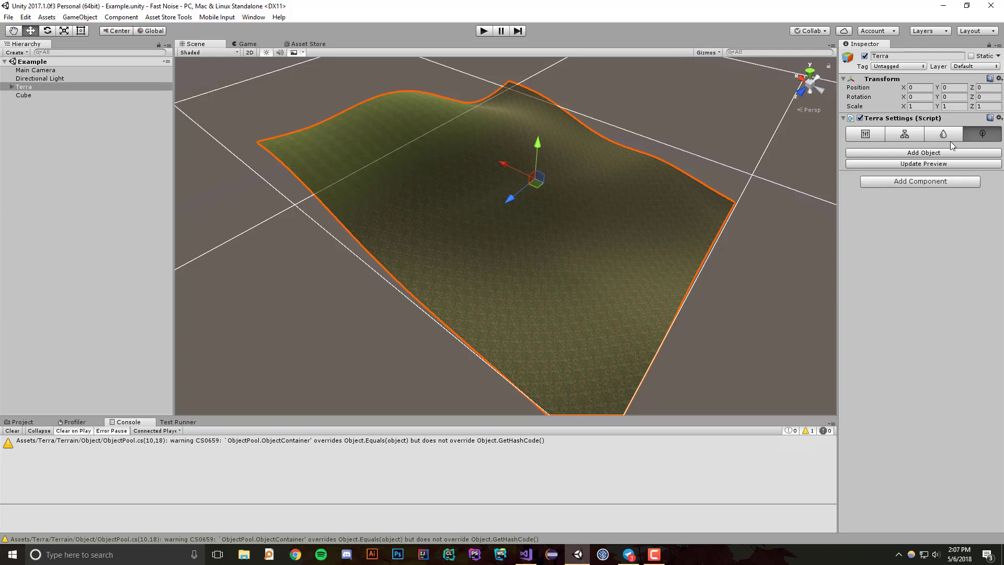
click(912, 153)
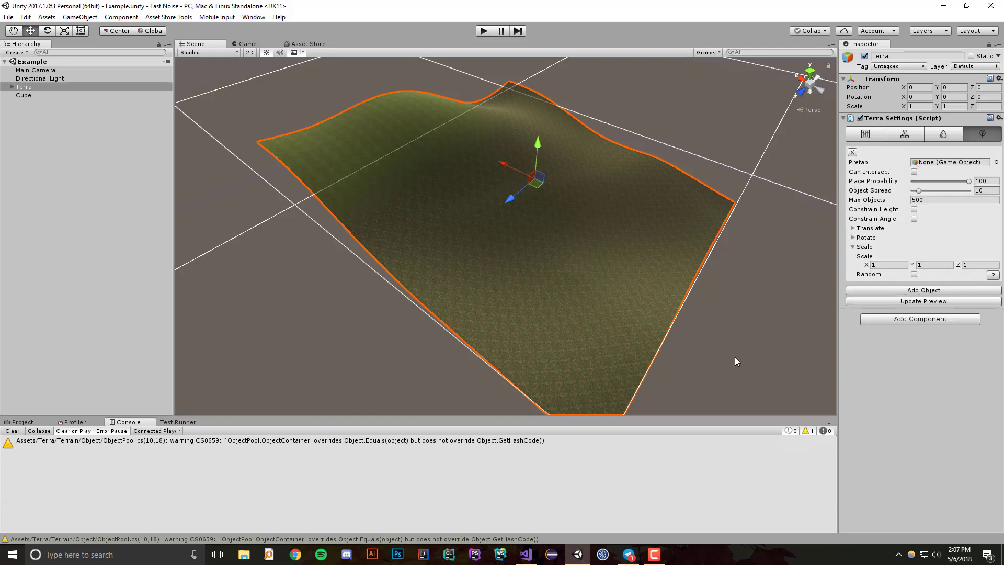
click(942, 134)
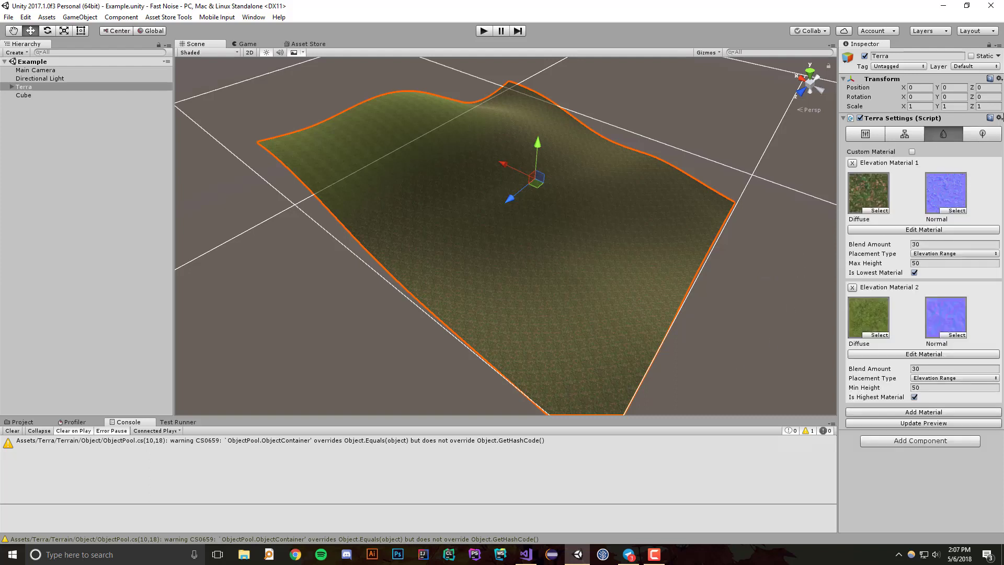
click(981, 135)
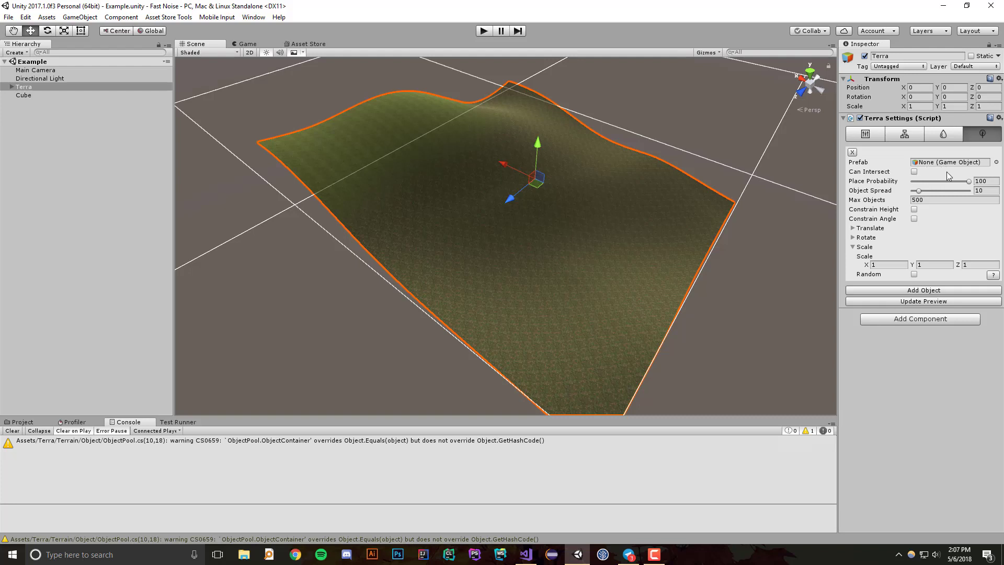
- Assign the Bush 02 prefab to the placement entry's Prefab field
click(996, 163)
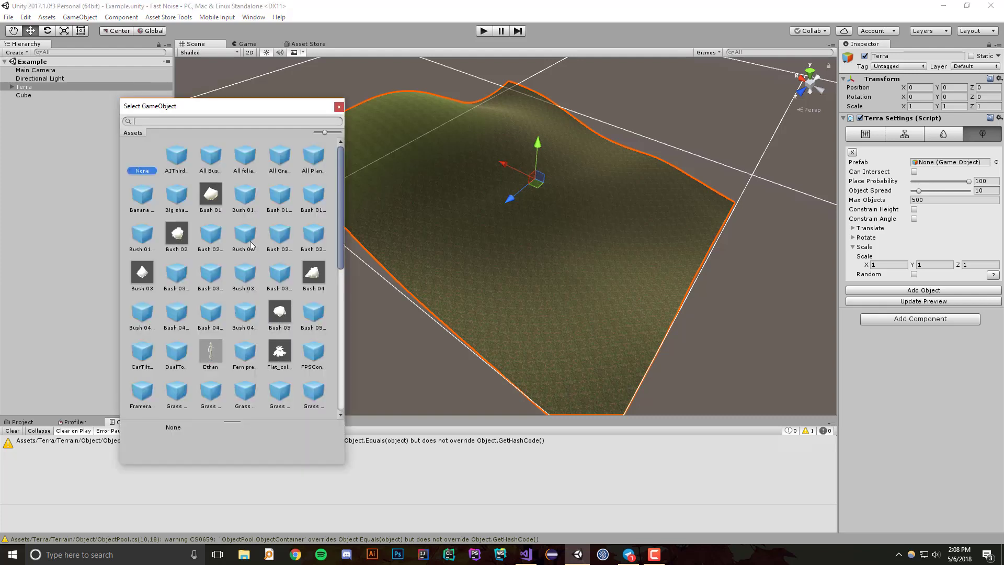
click(209, 238)
click(244, 237)
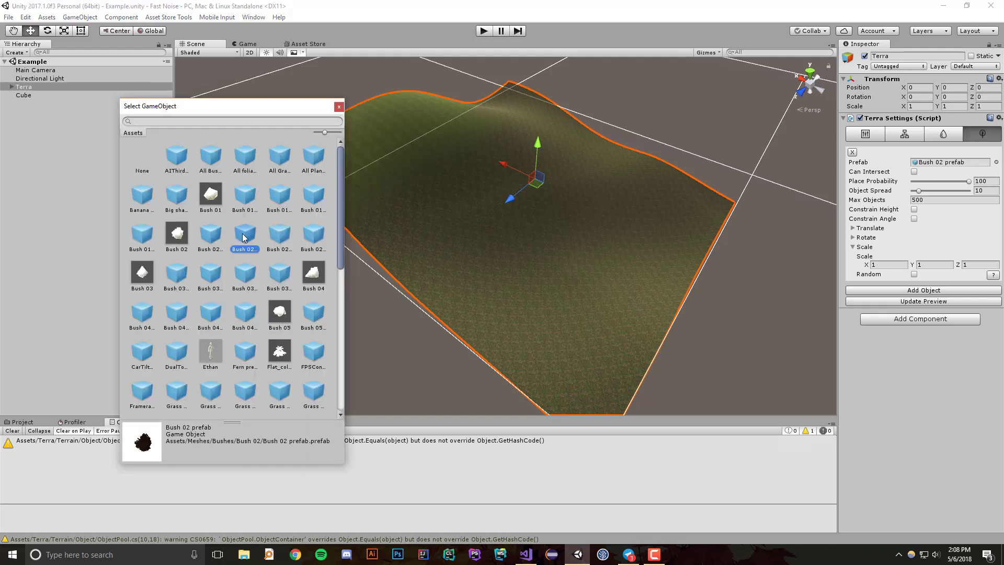
click(338, 107)
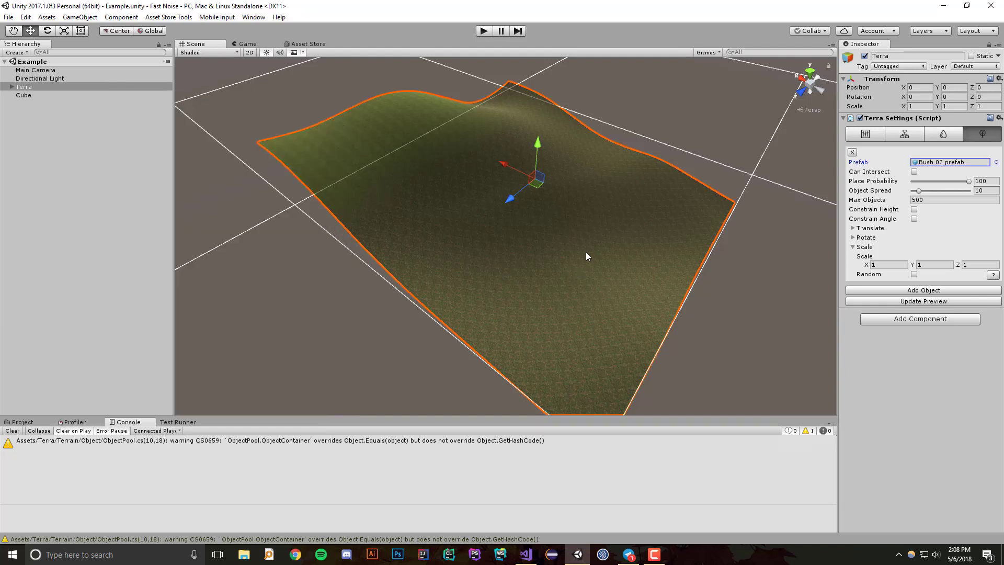
- Collapse the Scale options and test a lower Place Probability, leaving it at 100
click(853, 248)
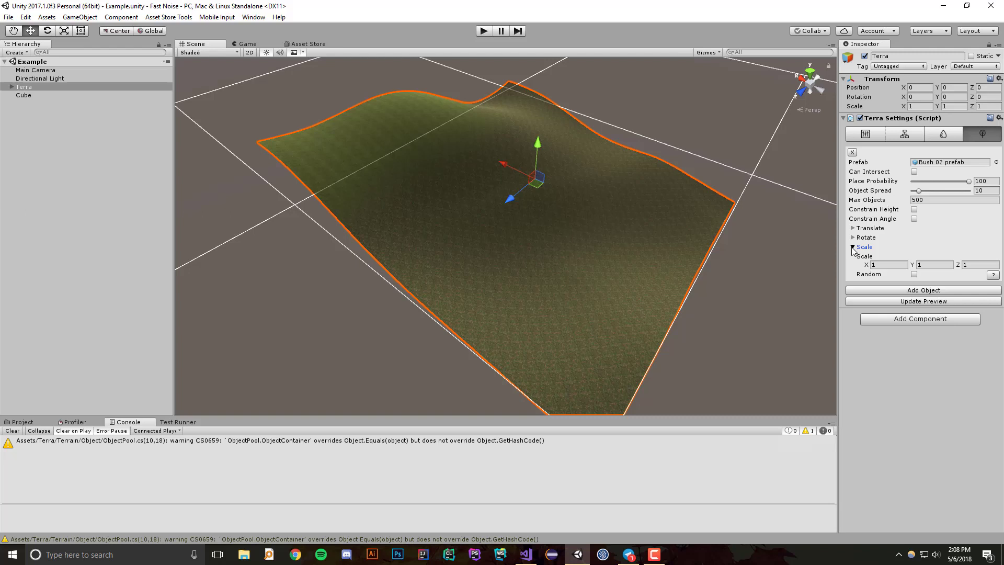
click(852, 247)
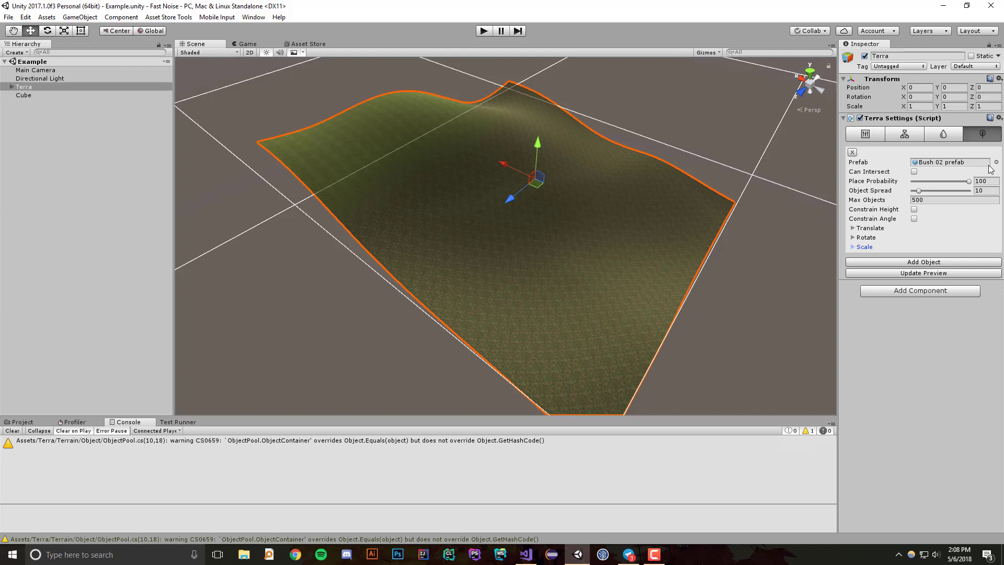
drag(969, 182, 925, 188)
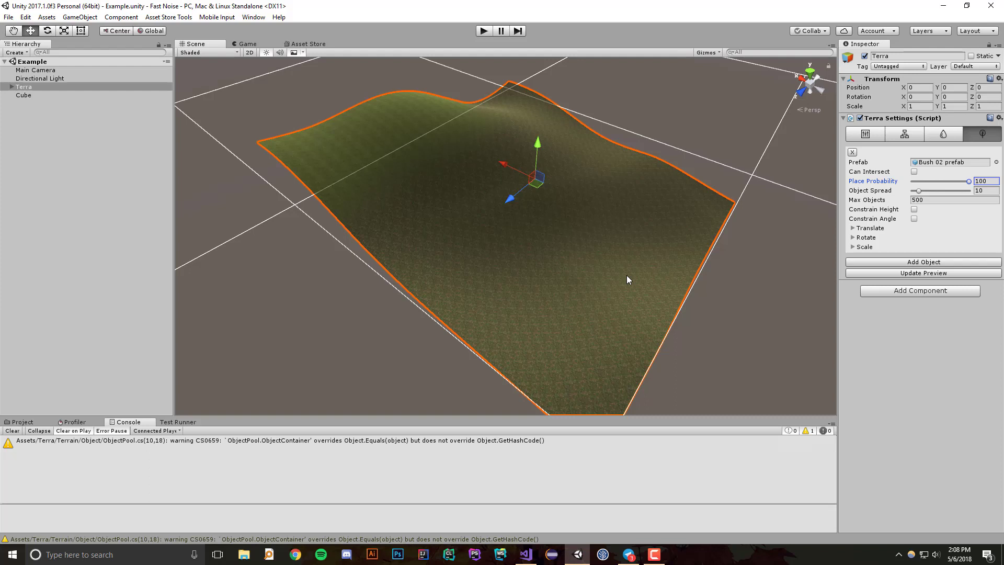
mouse_move(968, 181)
mouse_down()
mouse_move(923, 180)
mouse_move(971, 184)
mouse_up()
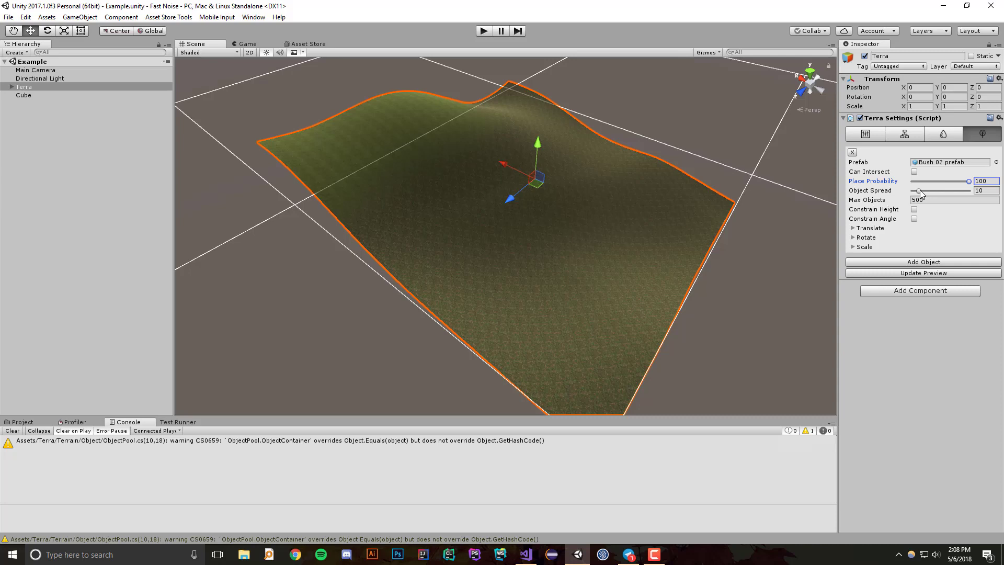
- Generate the bush preview and orbit over the bush-covered terrain
click(910, 273)
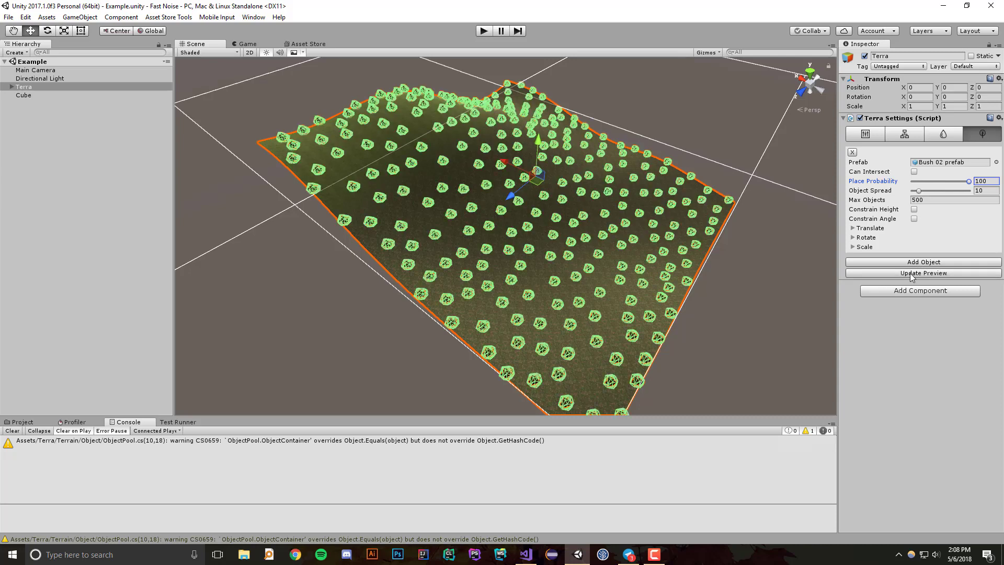
click(773, 338)
alt+drag(774, 337, 597, 368)
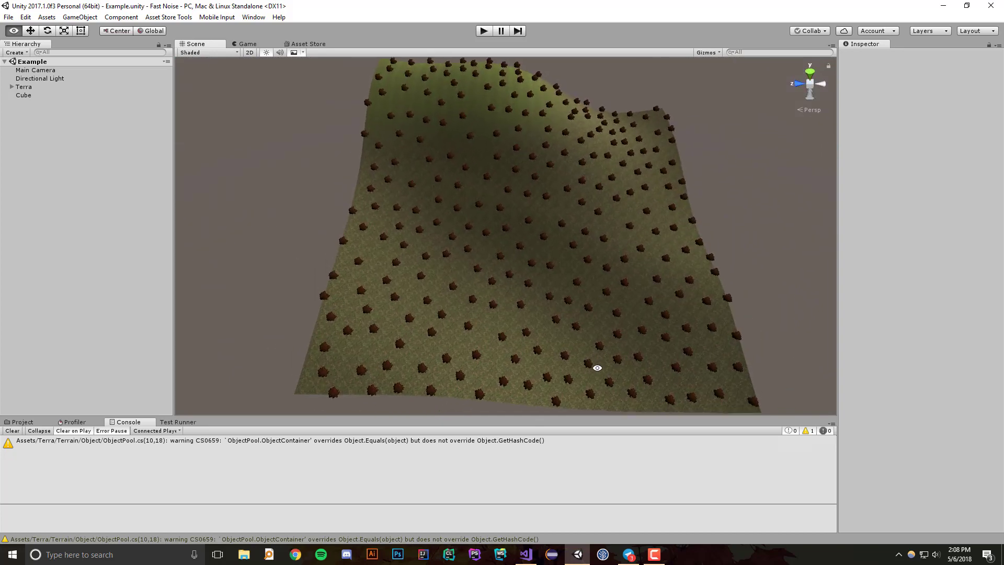
click(540, 215)
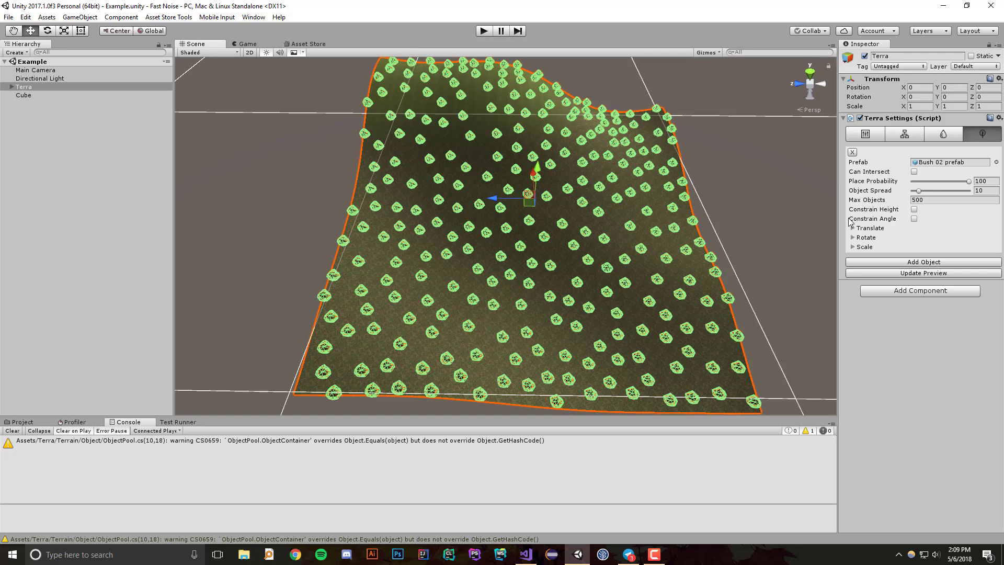
- Raise Object Spread to about 33 and regenerate, inspecting the sparser bushes
drag(919, 190, 943, 193)
click(920, 274)
click(764, 266)
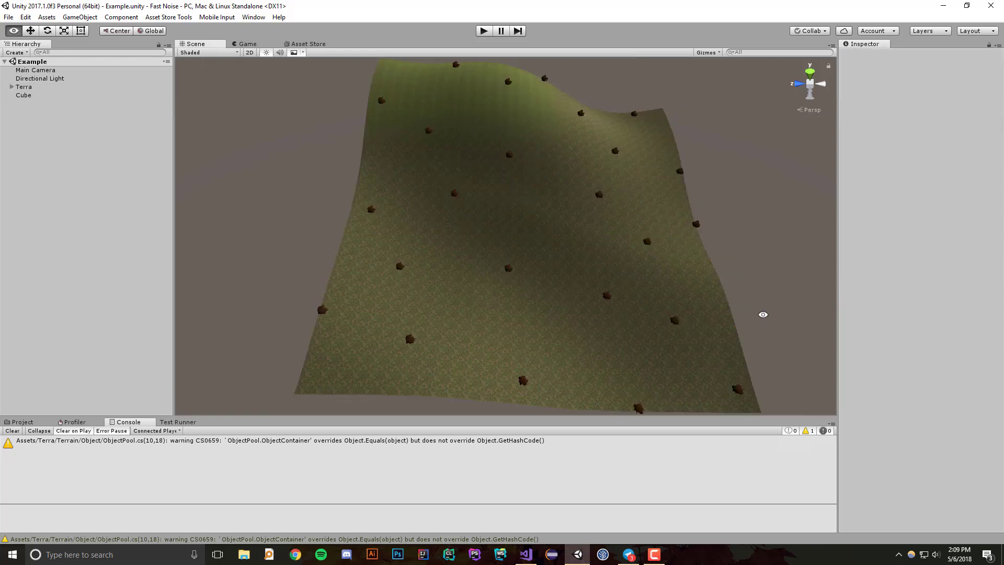
alt+drag(762, 314, 834, 316)
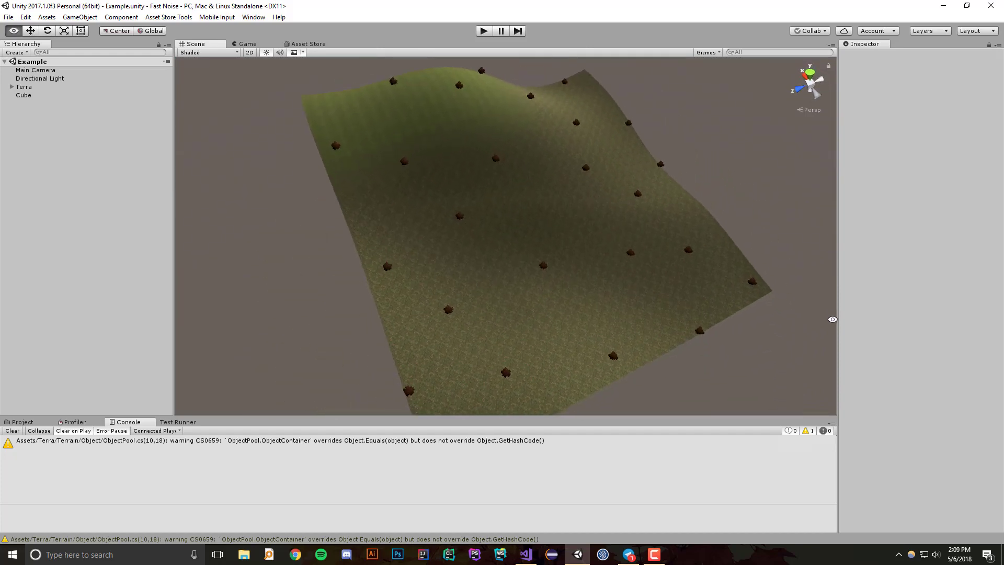
click(563, 233)
- Enter 10 for Object Spread, regenerate, and view the dense bushes from a top-down angle
click(983, 192)
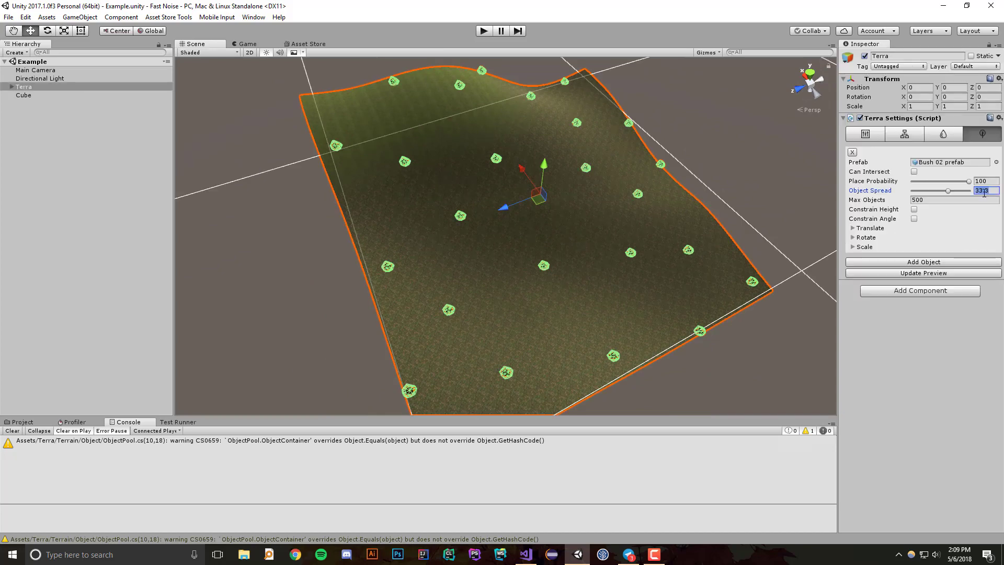
text(10)
click(924, 273)
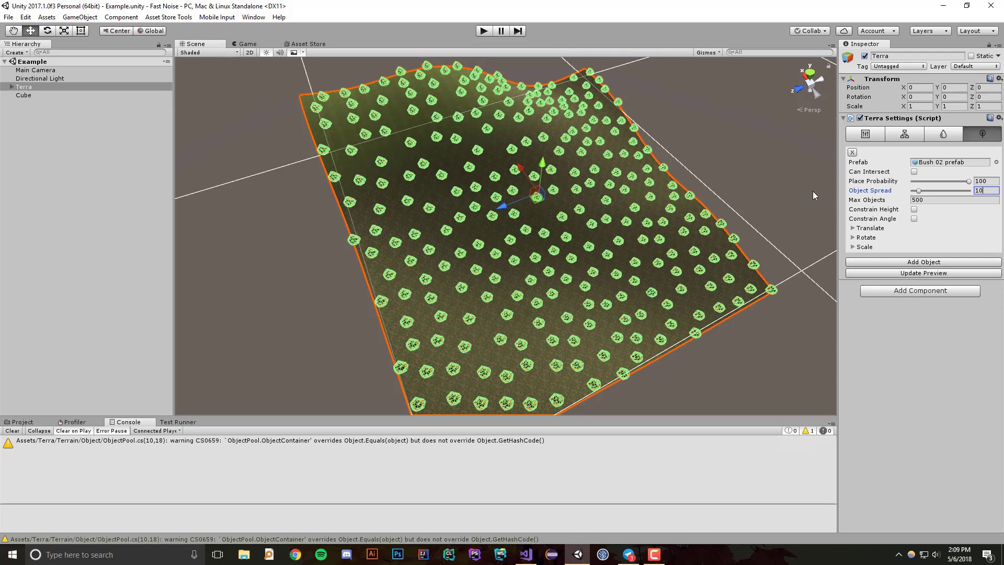
alt+drag(813, 195, 743, 220)
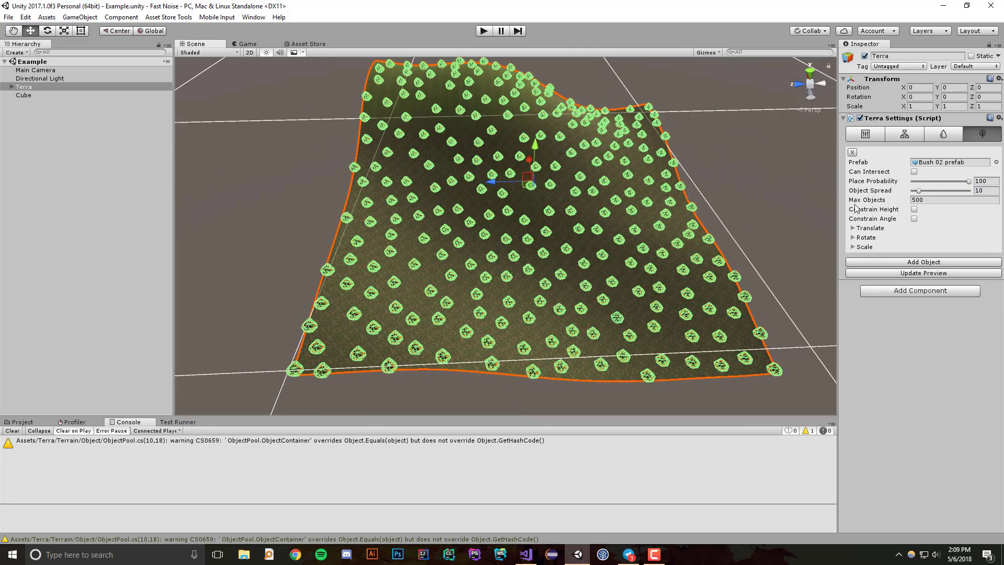
click(918, 201)
scroll(772, 263, down, 6)
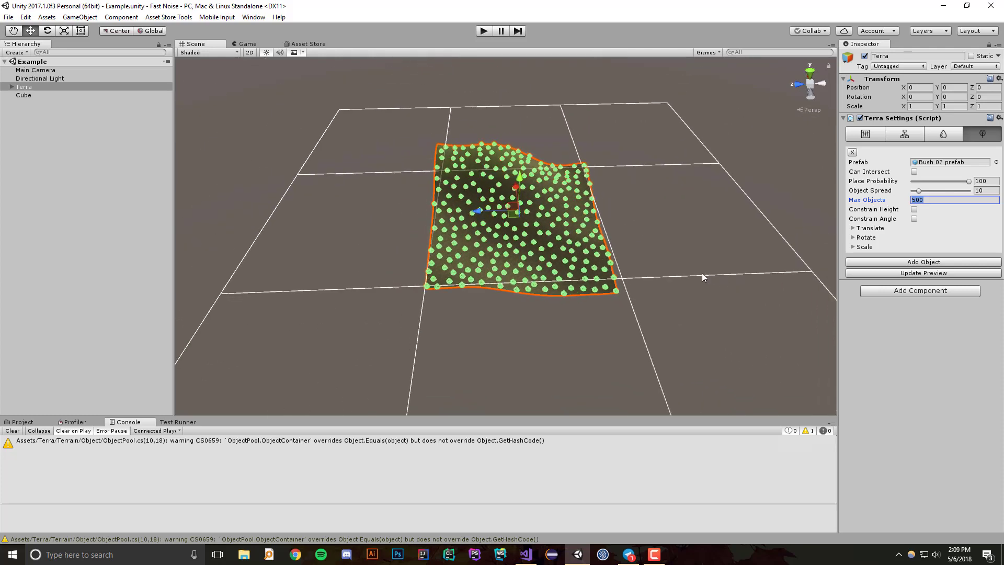
alt+drag(673, 252, 646, 219)
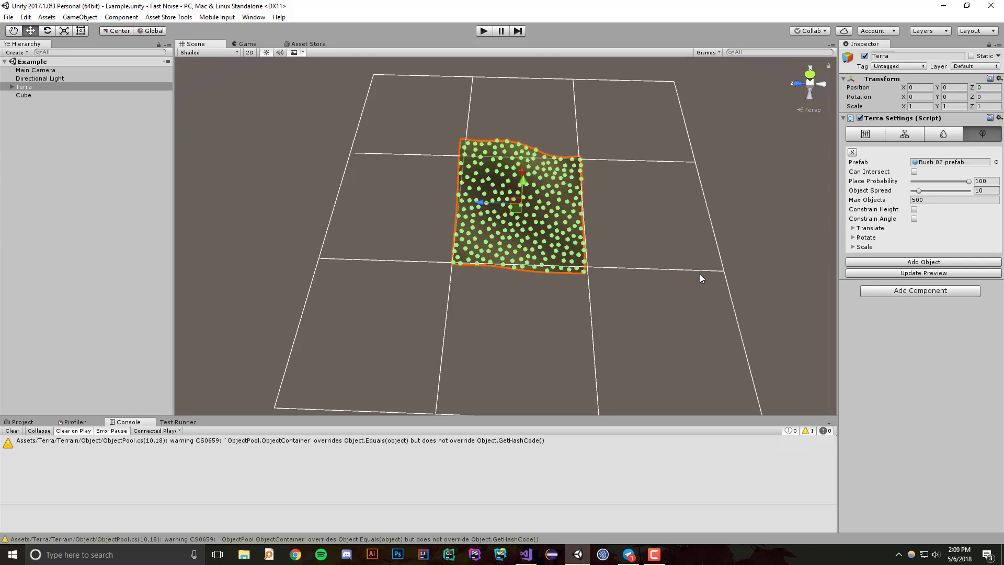
scroll(636, 271, up, 10)
alt+drag(559, 291, 568, 223)
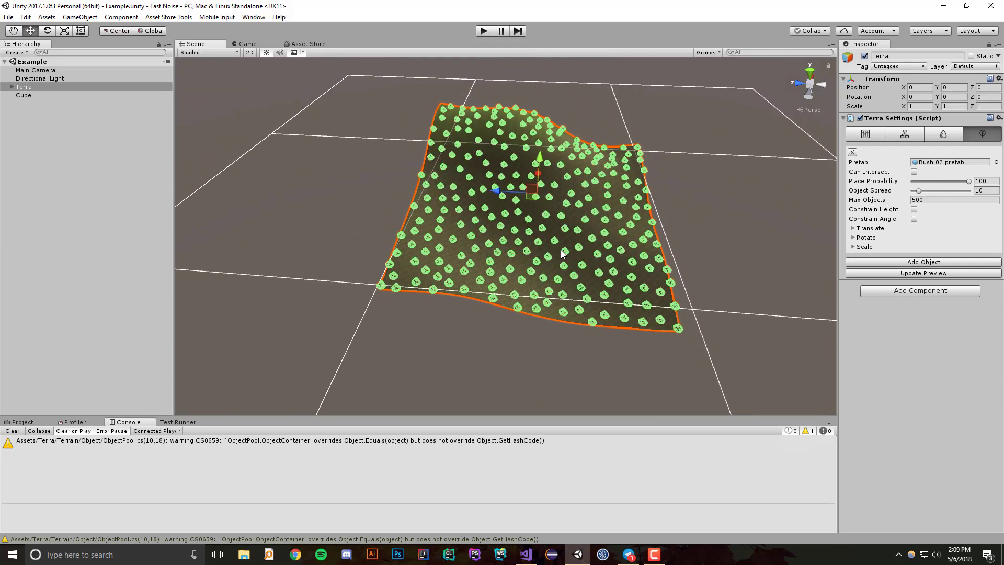
scroll(563, 285, up, 3)
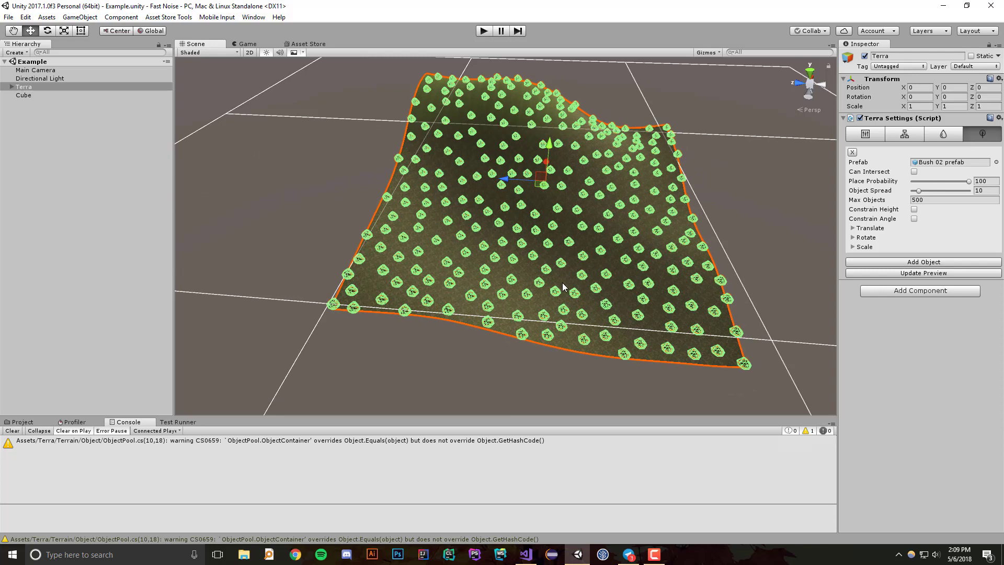
- Enable Constrain Height with Min Height -60 and Max Height 100, then regenerate the bushes
click(914, 209)
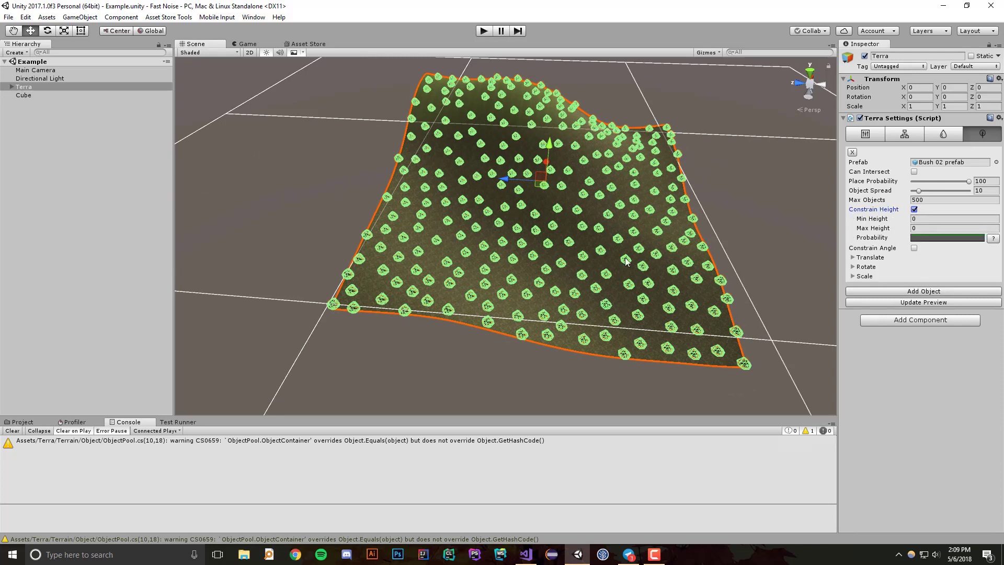
alt+drag(627, 262, 725, 216)
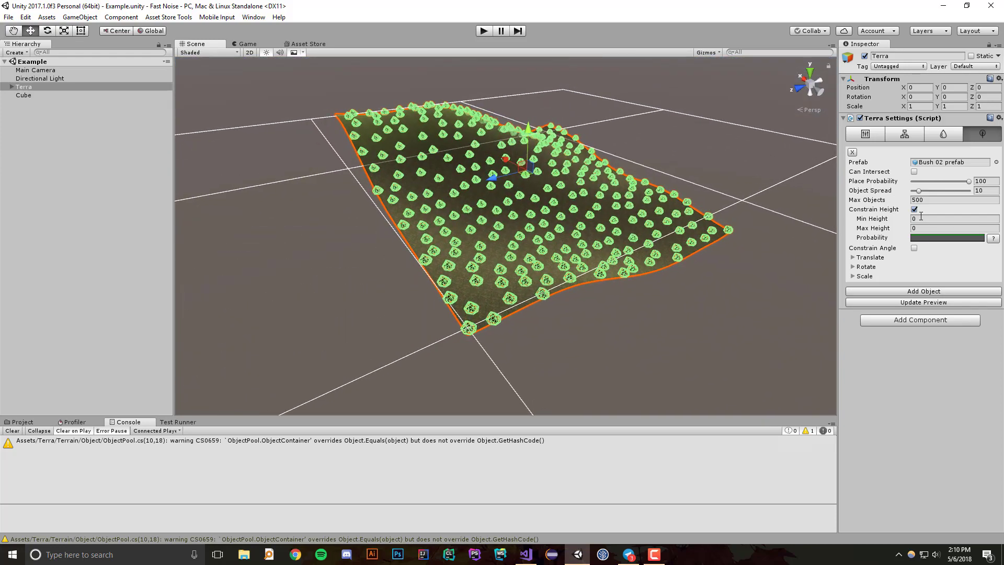
click(938, 220)
text(-60)
key(Tab)
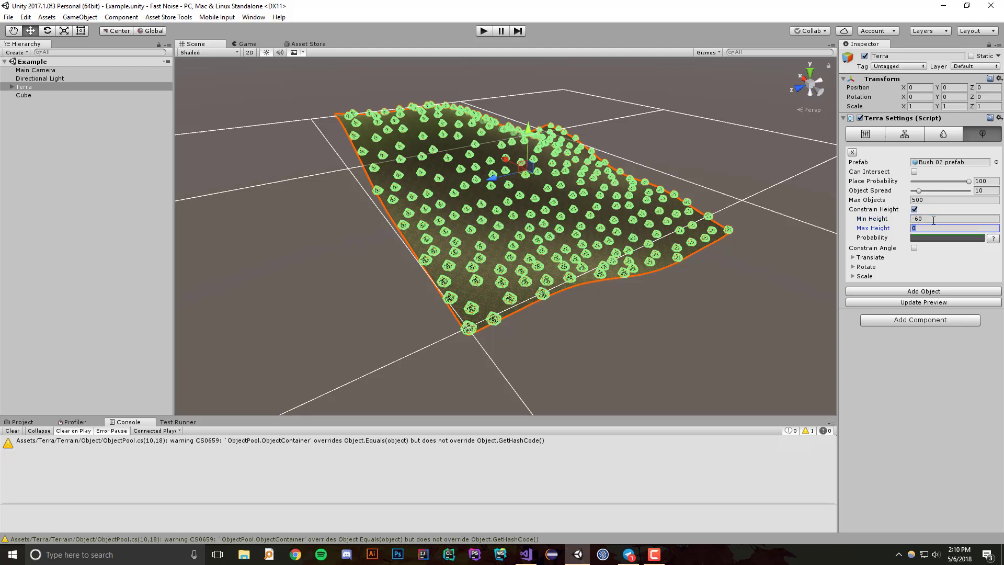
text(100)
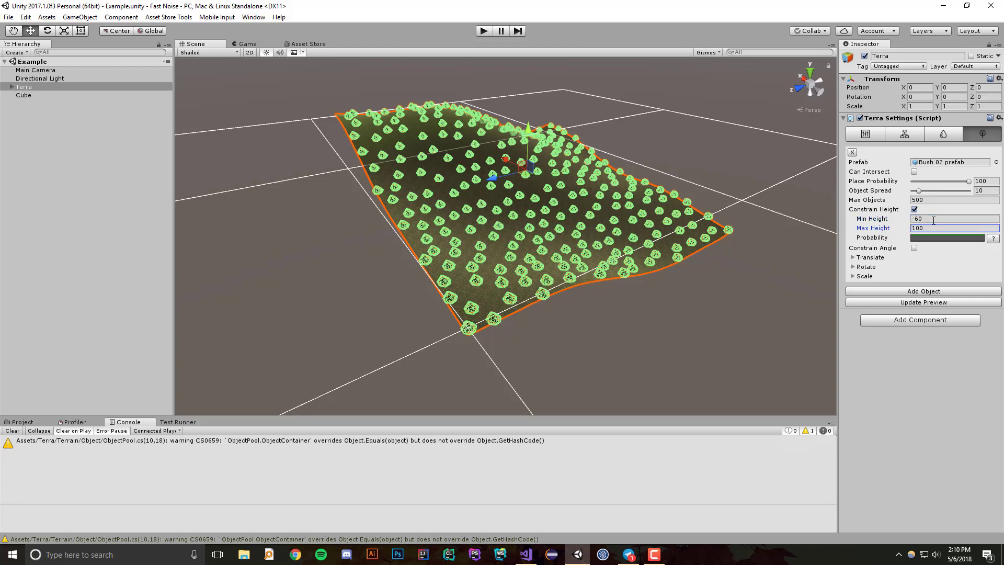
click(922, 303)
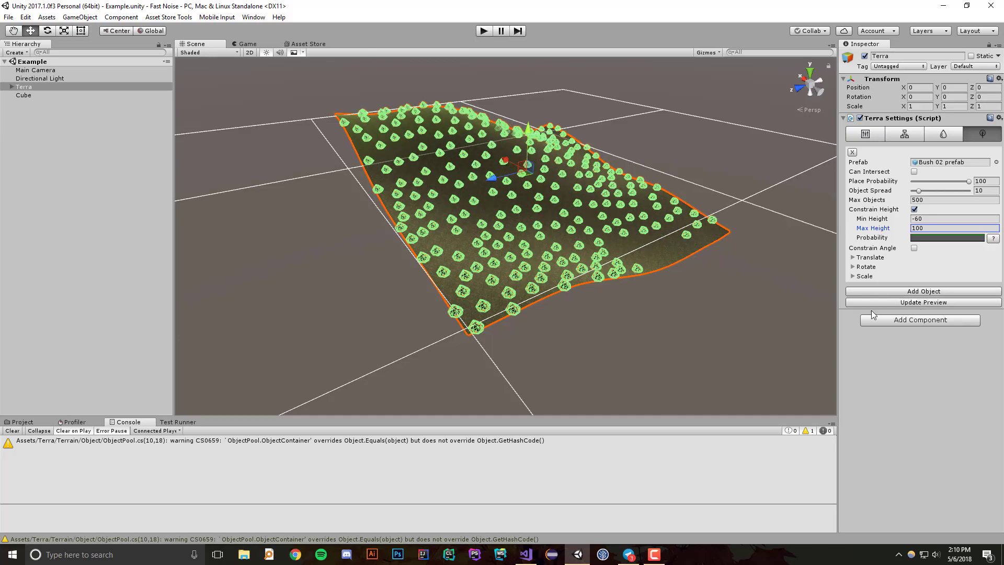
alt+drag(757, 331, 614, 312)
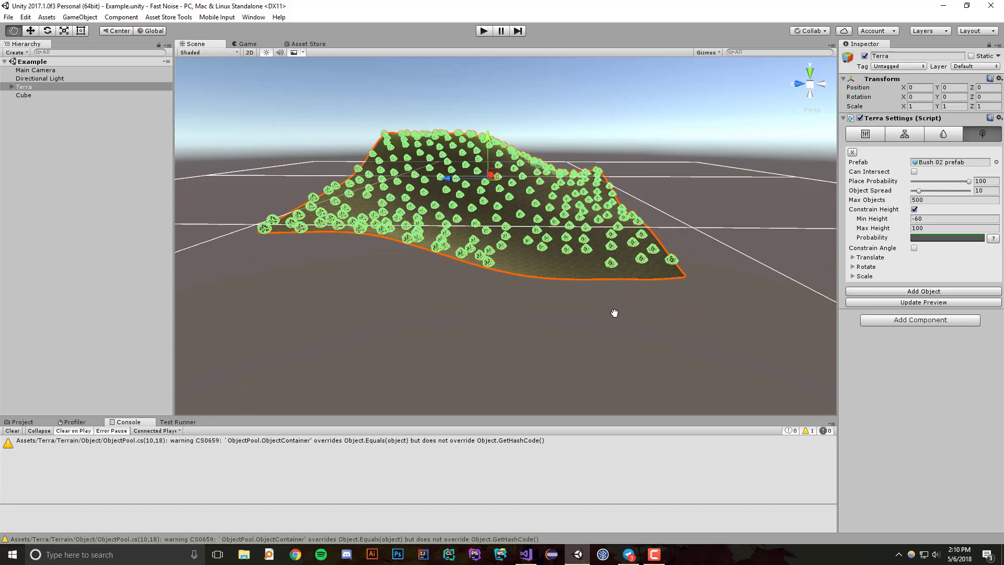
scroll(617, 319, up, 4)
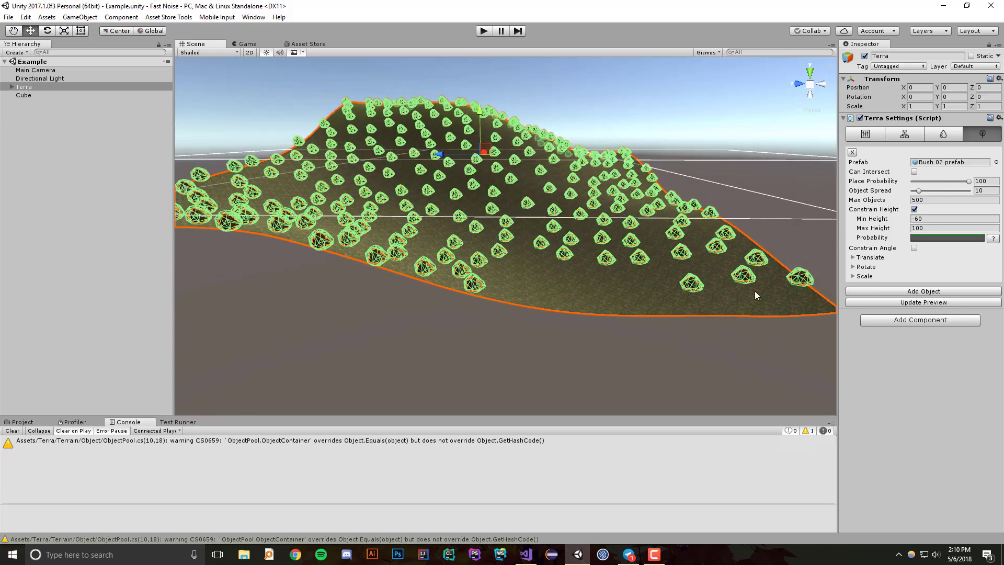
alt+drag(805, 297, 594, 293)
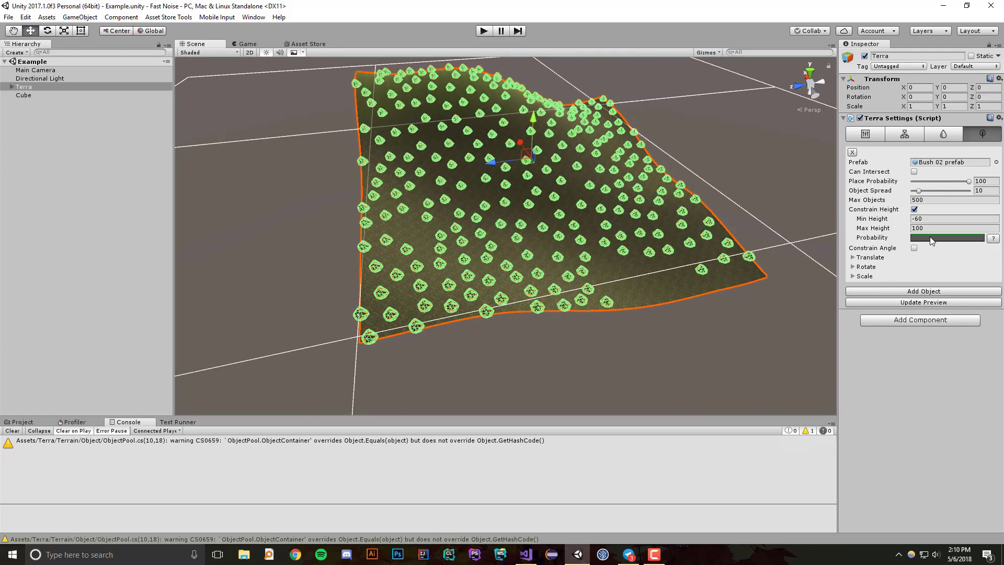
- Show the Height Probability help for the curve mapping min-to-max height to spawn chance
click(994, 238)
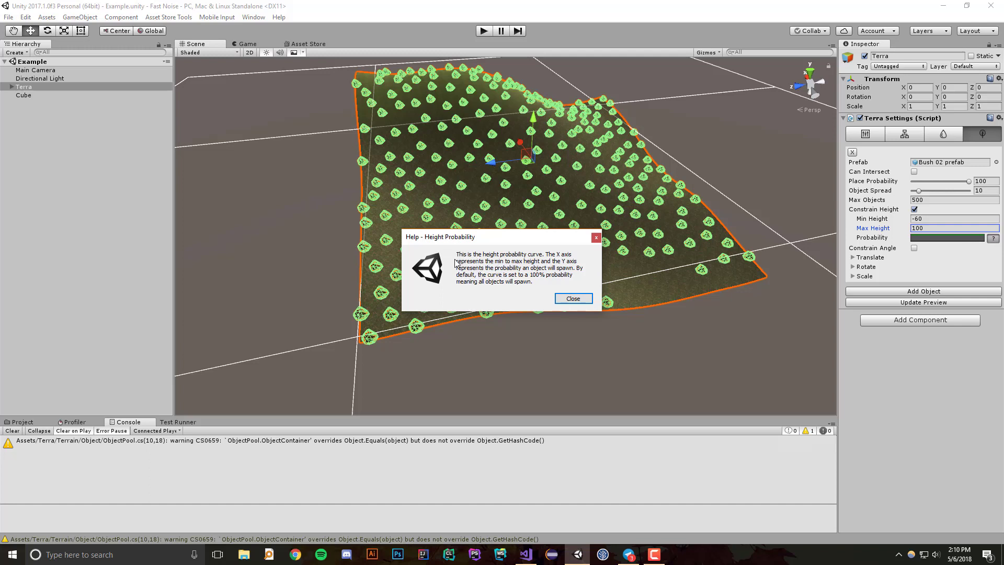
- Apply the ease-out preset to the height Probability curve, rising from 0 to 1
click(596, 238)
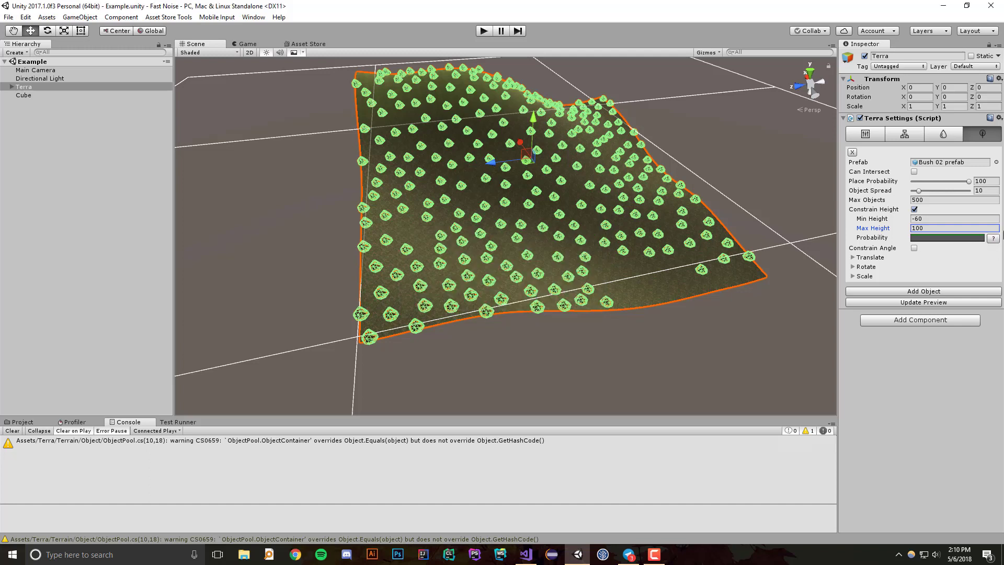
click(955, 238)
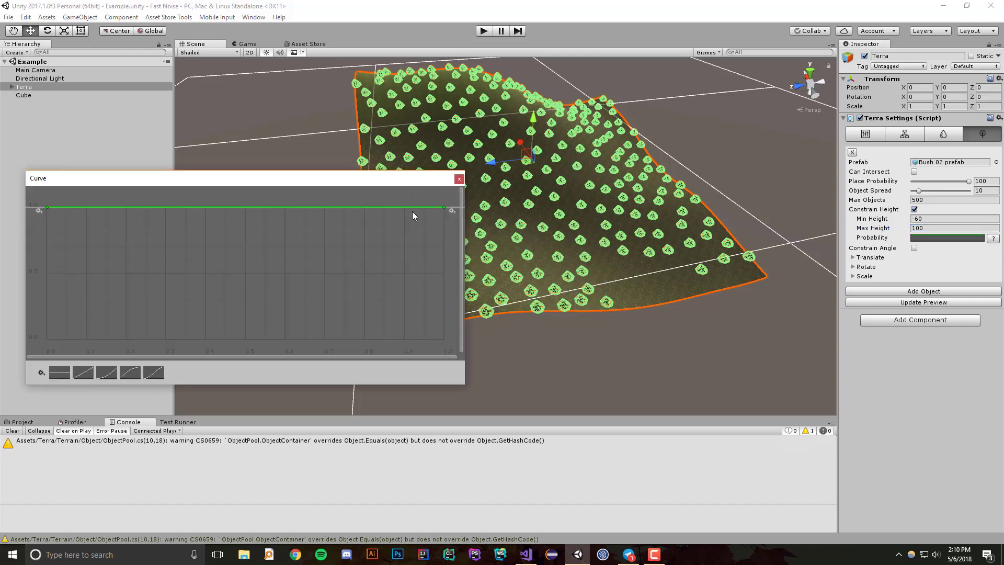
click(993, 242)
click(967, 242)
click(131, 372)
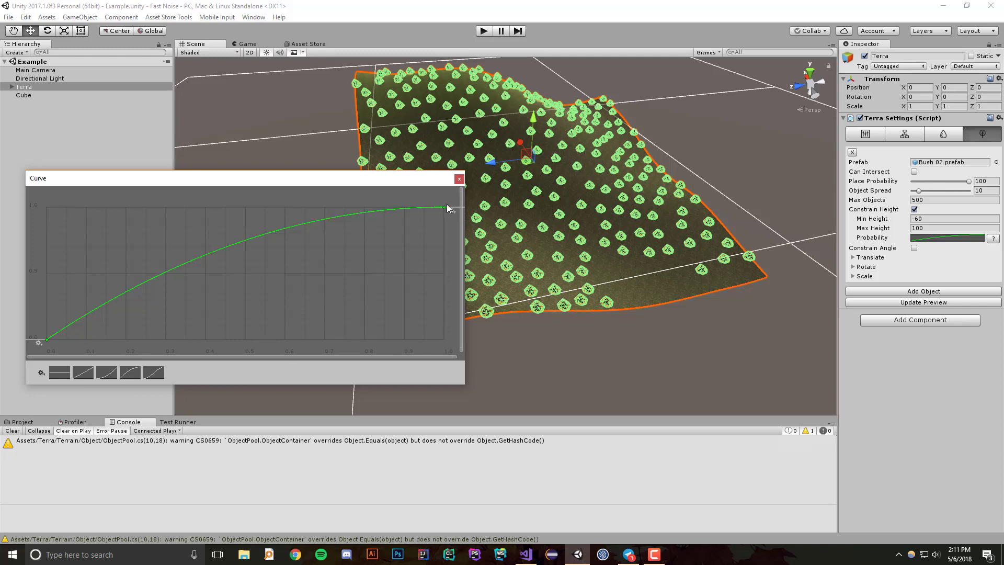
click(459, 180)
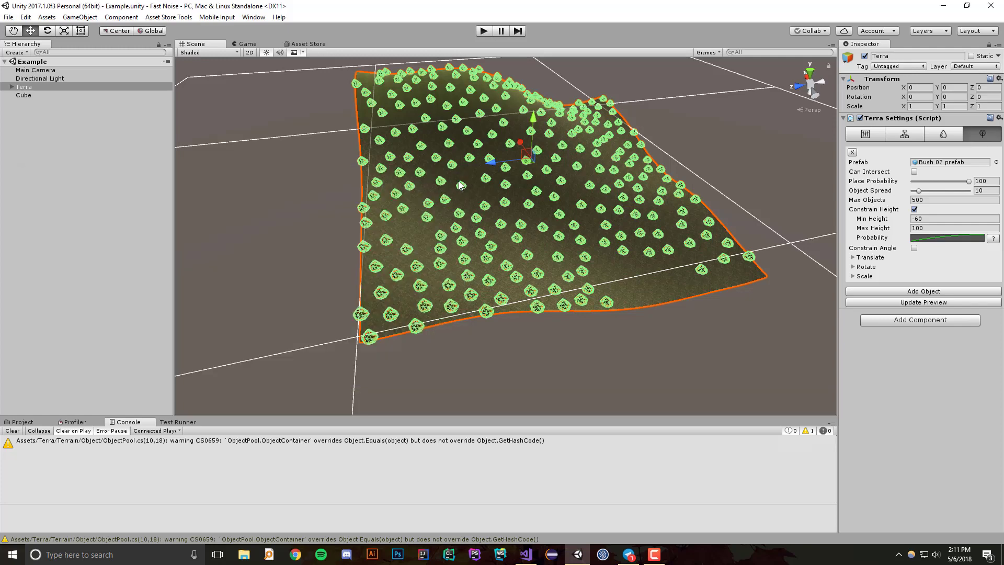
- Regenerate the bushes with the new curve and move in close to inspect the hillside
click(952, 303)
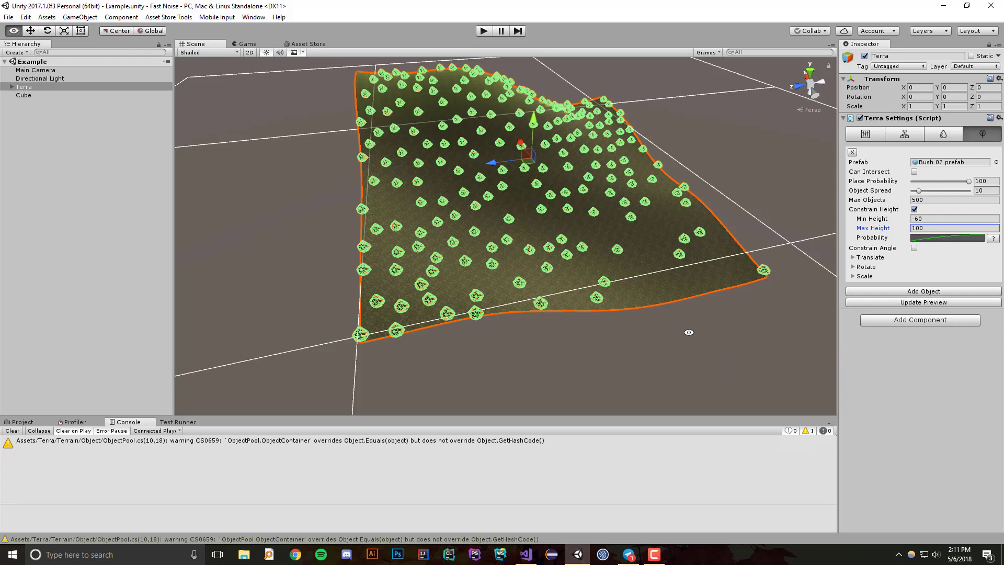
alt+drag(730, 343, 471, 303)
click(359, 278)
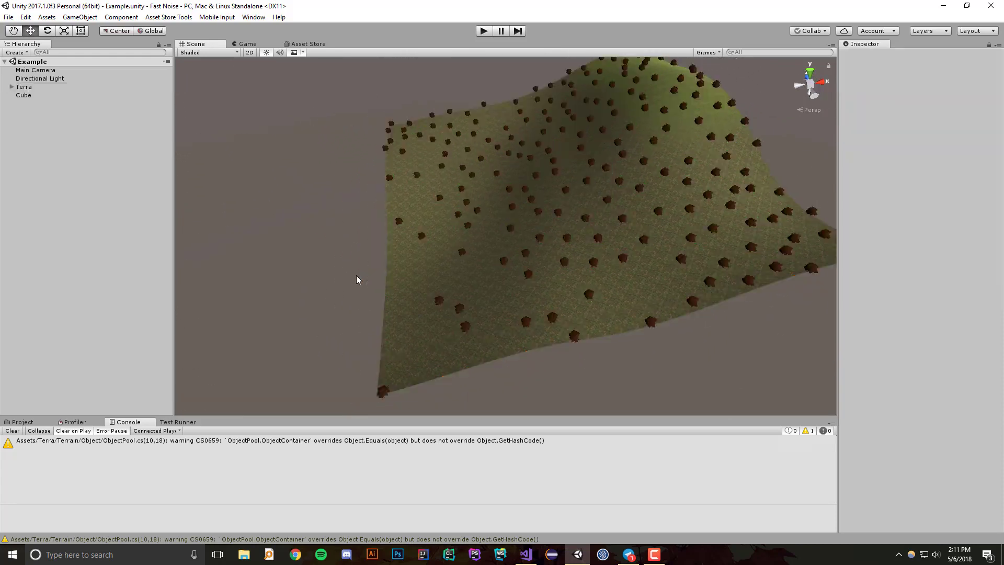
middle_drag(358, 277, 362, 318)
alt+drag(363, 319, 475, 324)
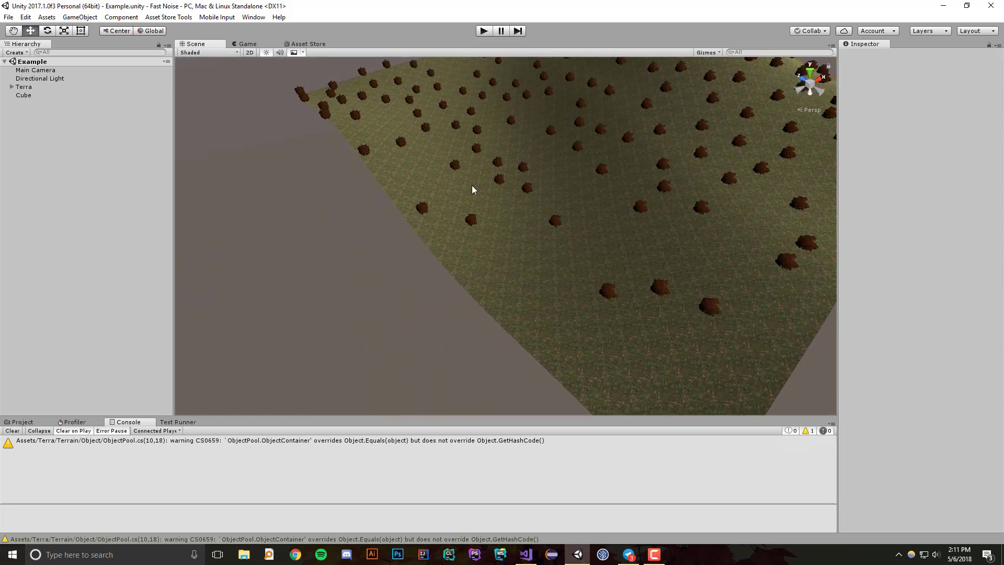
scroll(680, 314, down, 5)
alt+drag(640, 237, 439, 292)
- Add and drag curve keys so probability stays near zero until about 0.48, then rises steeply
click(439, 293)
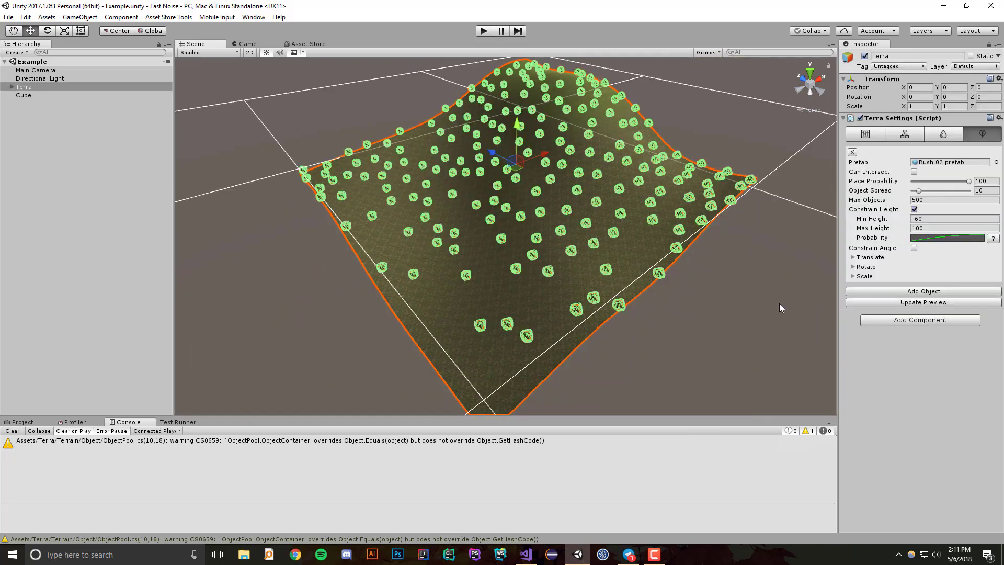
click(925, 238)
double_click(215, 251)
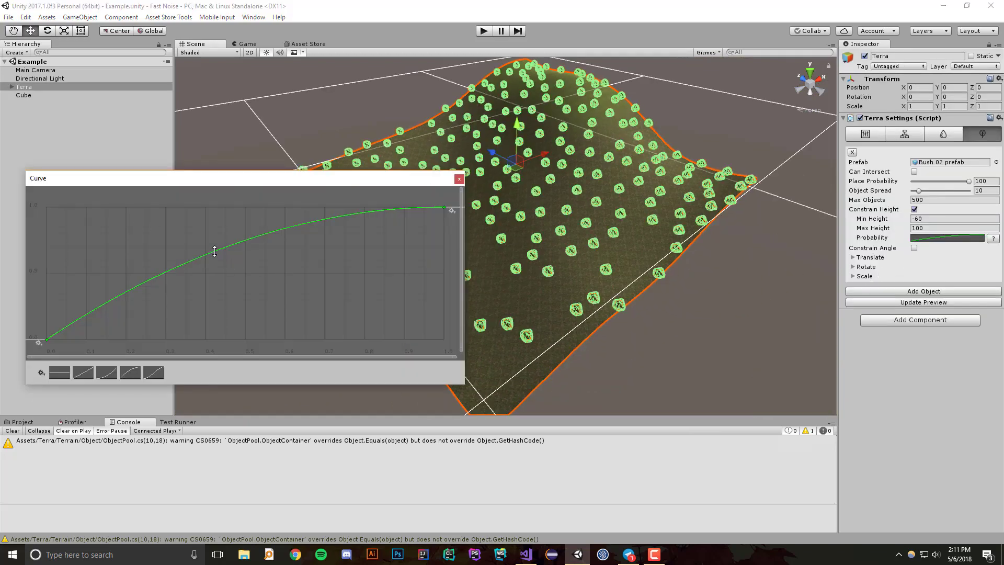
double_click(180, 265)
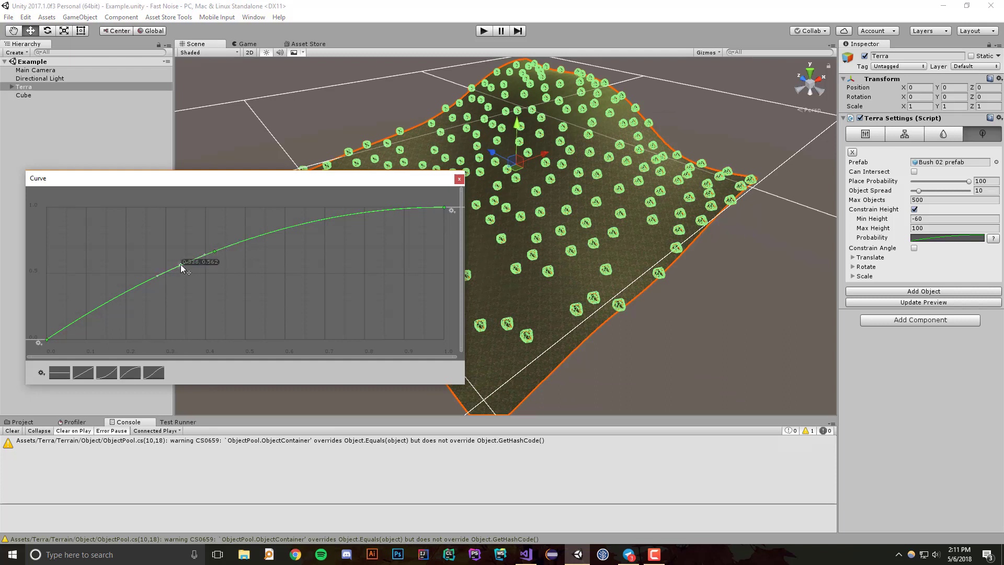
drag(180, 265, 237, 332)
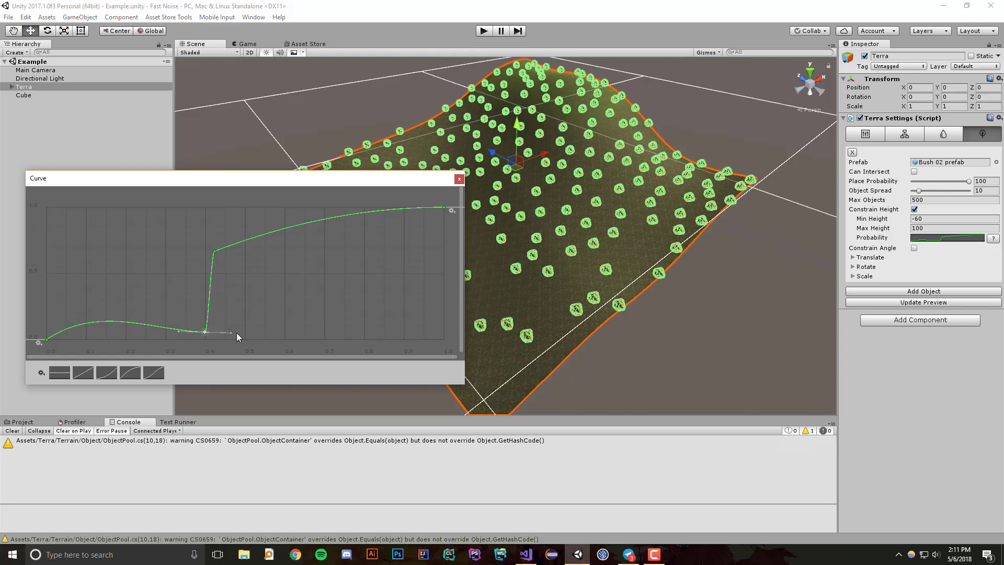
click(46, 340)
drag(67, 322, 189, 333)
drag(214, 252, 266, 247)
drag(205, 333, 239, 333)
- Regenerate the bushes with the stepped height curve and inspect their placement from new angles
click(459, 179)
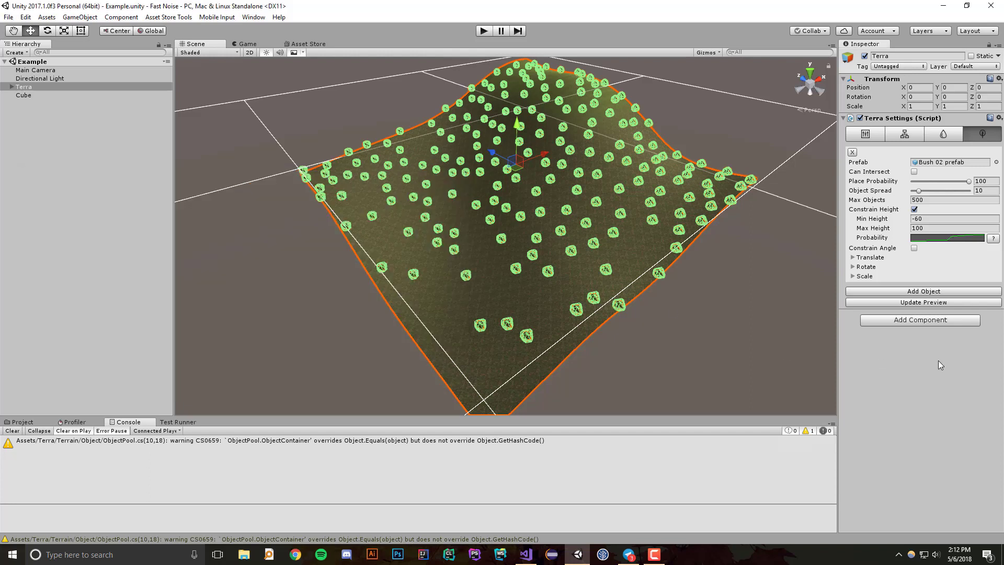
click(901, 309)
alt+drag(726, 336, 532, 242)
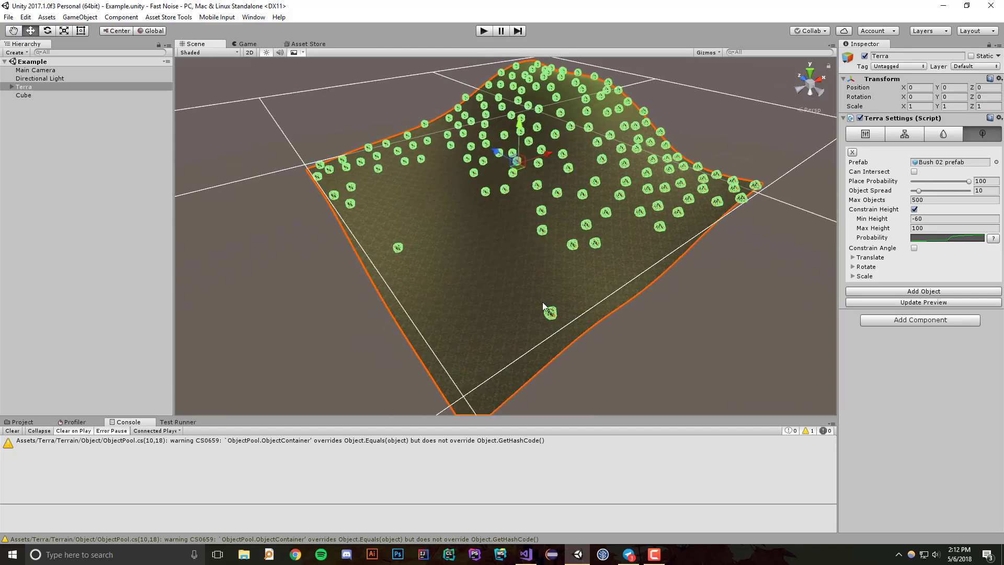
click(964, 239)
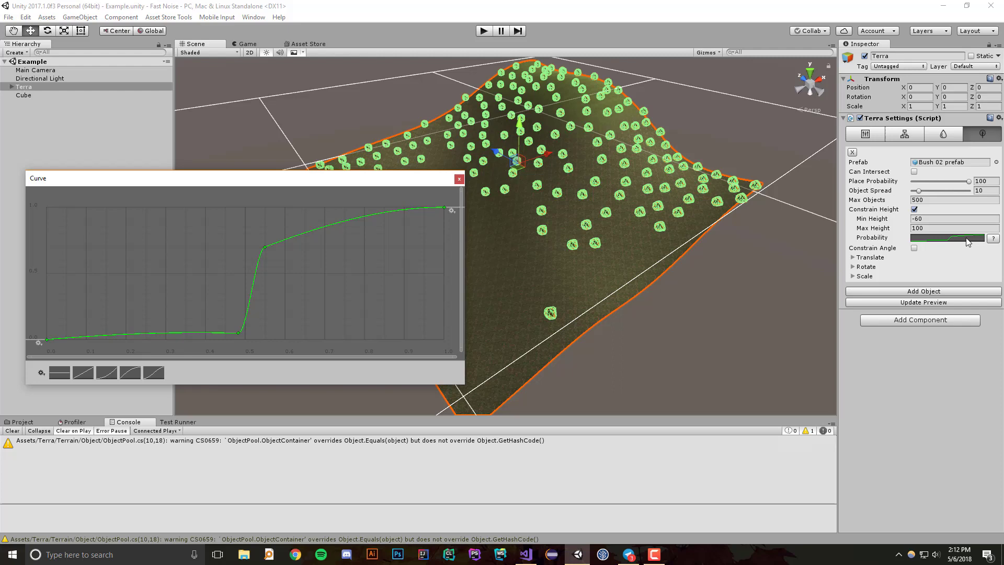
drag(351, 180, 347, 141)
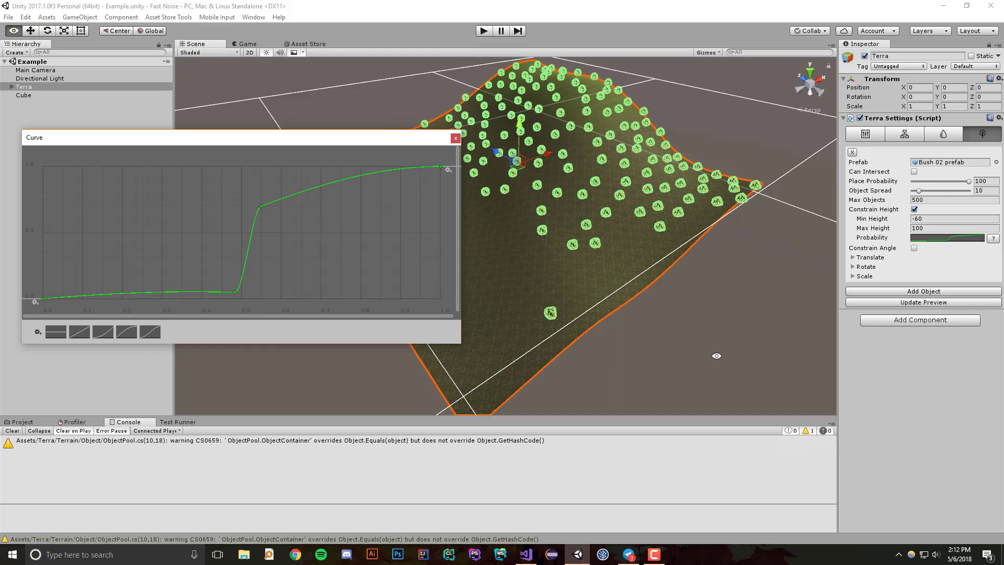
alt+click(706, 355)
alt+drag(597, 365, 526, 309)
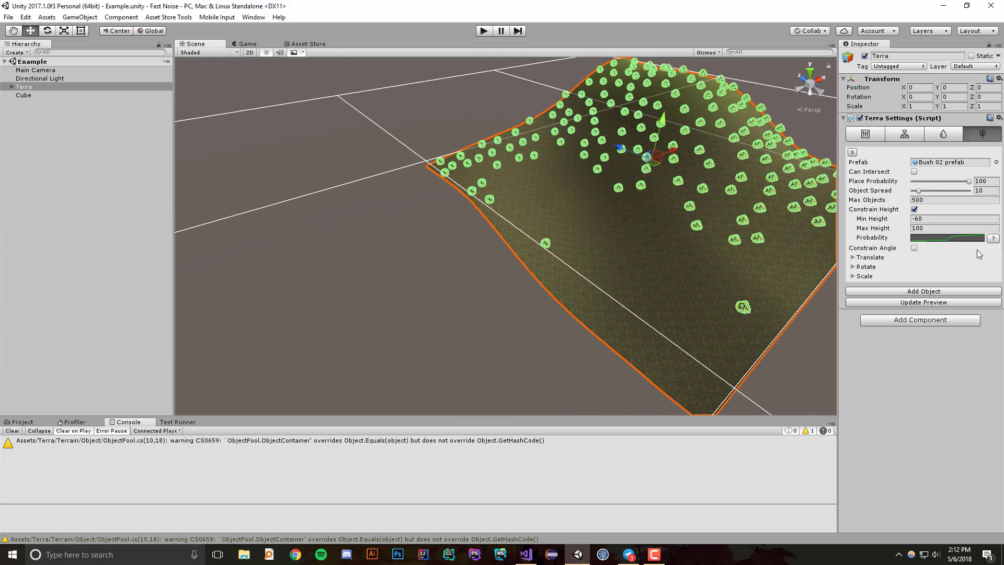
- Reset the height probability curve to a smooth ease-out rise from 0 to full probability
click(949, 238)
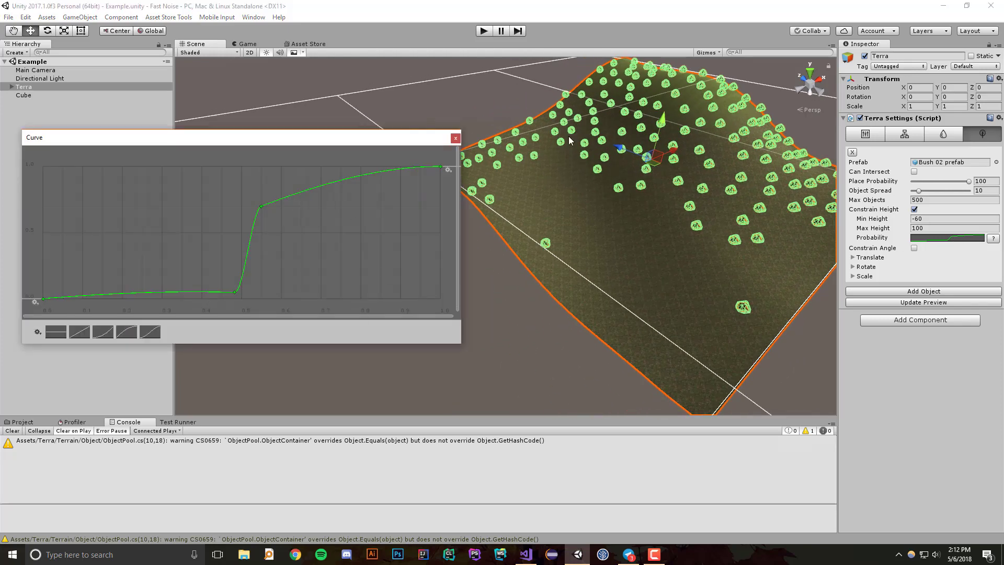
click(126, 332)
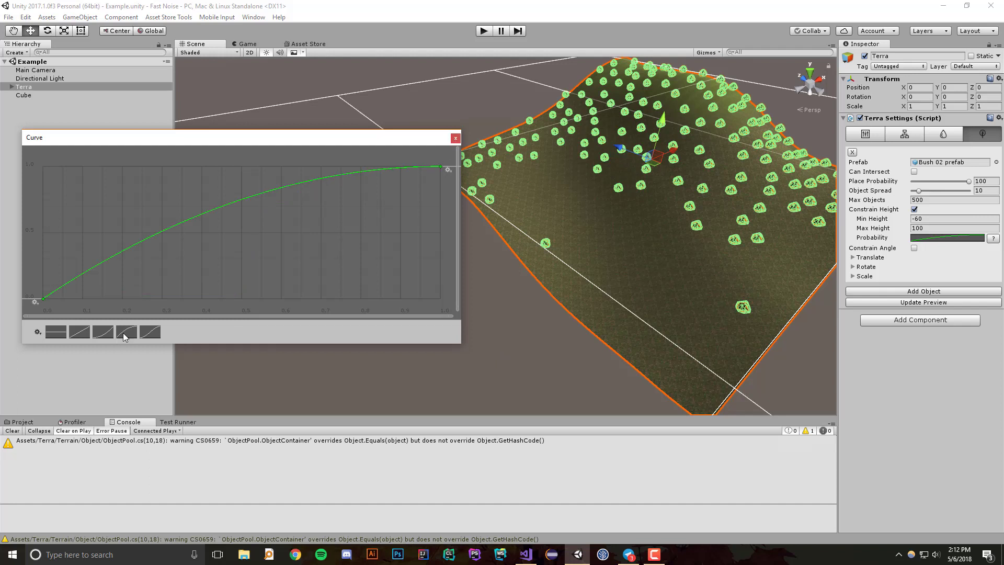
click(456, 139)
click(455, 139)
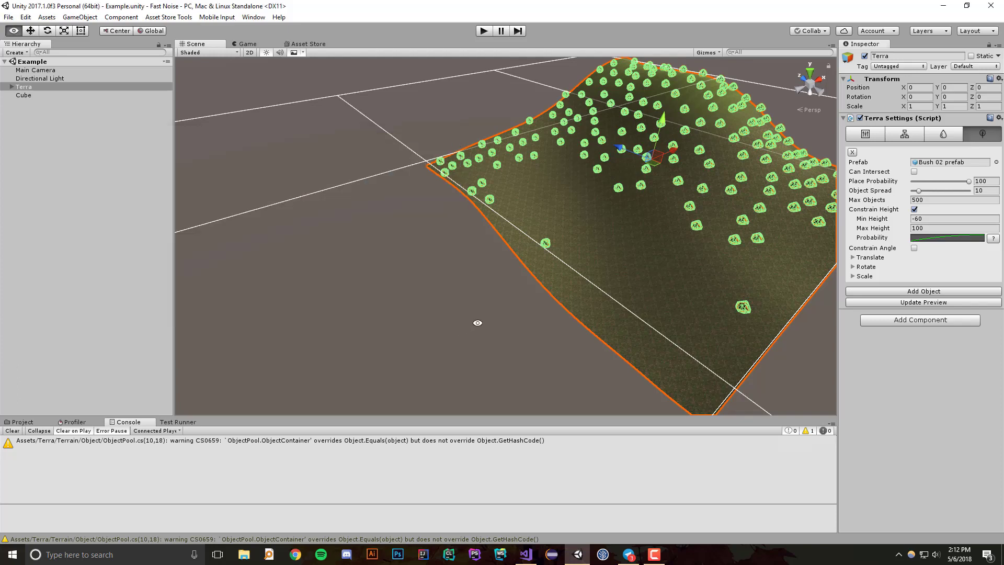
alt+drag(477, 323, 516, 316)
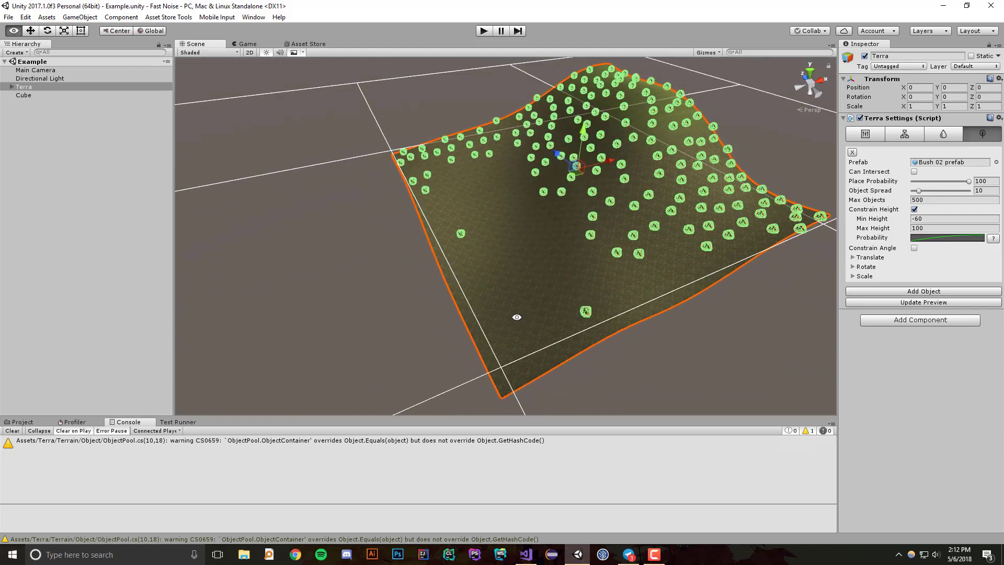
- Regenerate the bush preview and enable Constrain Angle, leaving min and max angle at 0
click(949, 302)
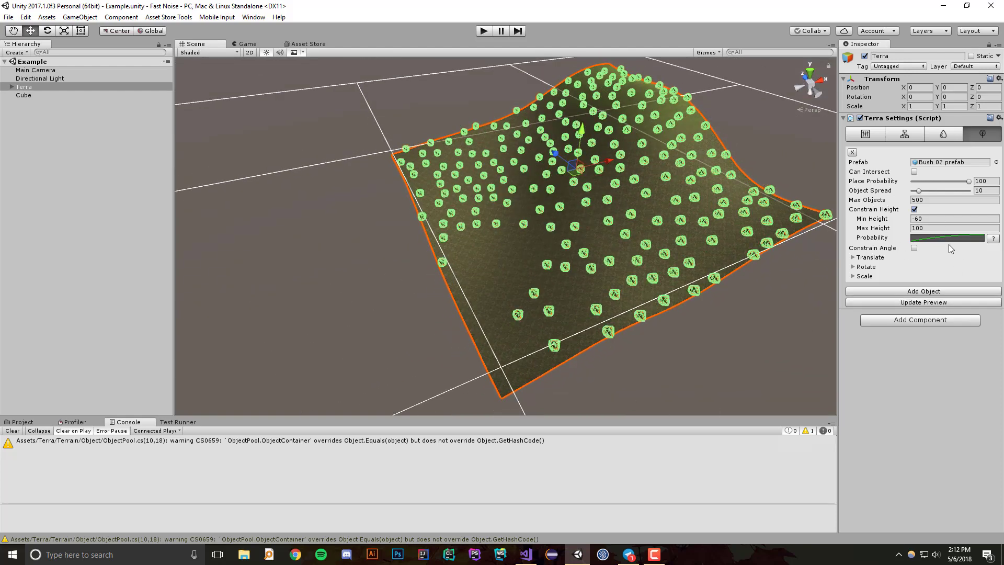
click(914, 248)
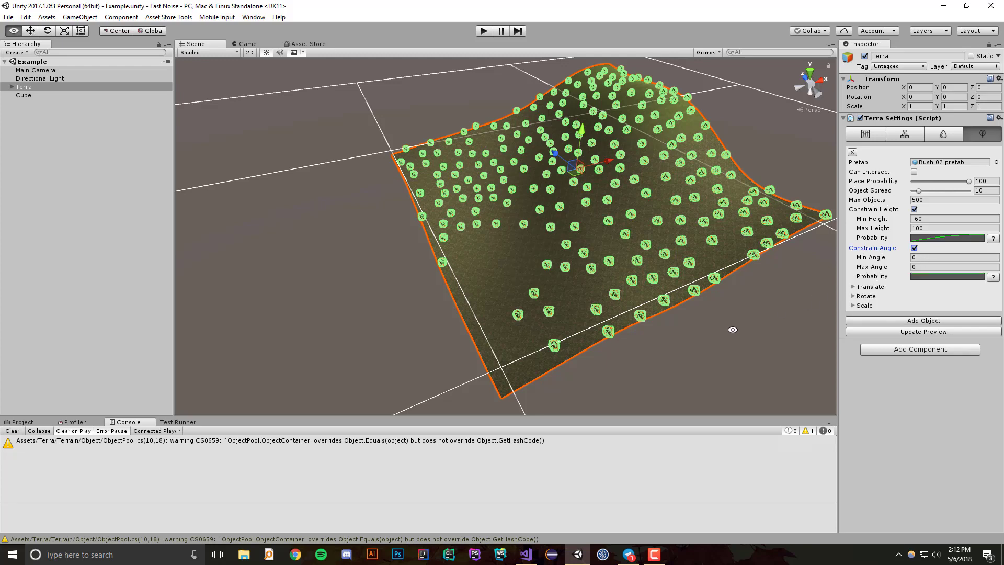
alt+drag(729, 328, 653, 323)
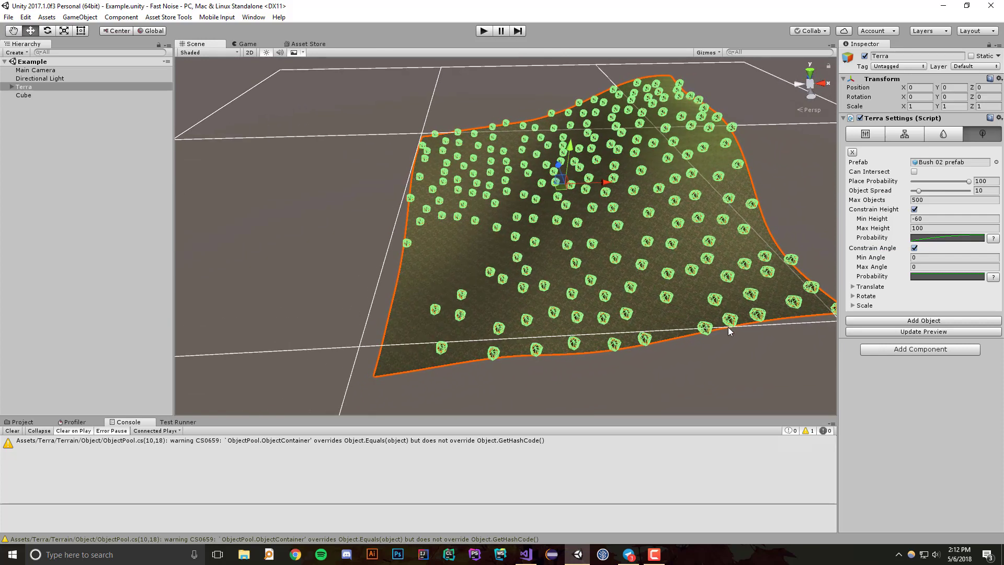
- Set Max Angle to 30 and regenerate the bush preview
click(922, 261)
click(921, 267)
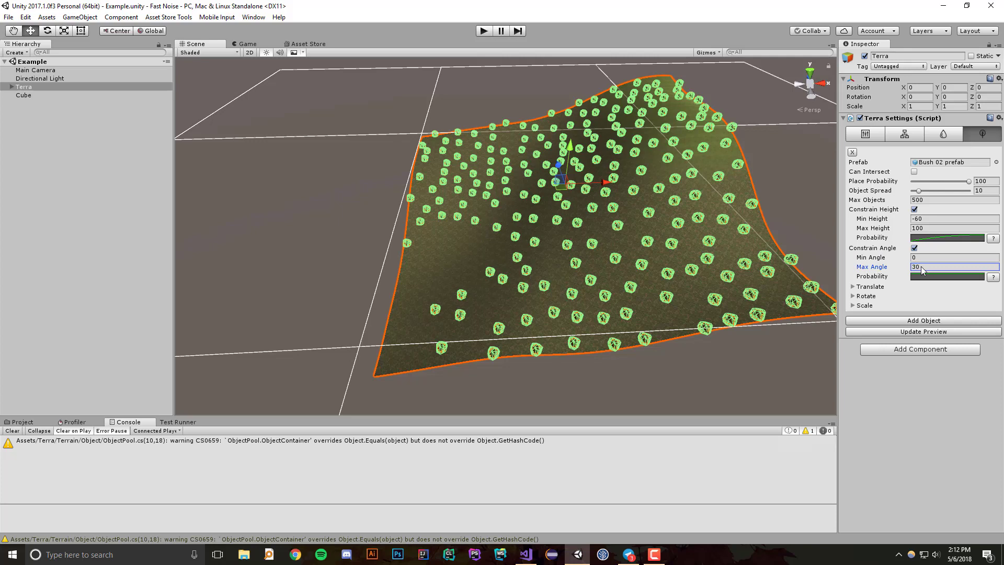
click(923, 331)
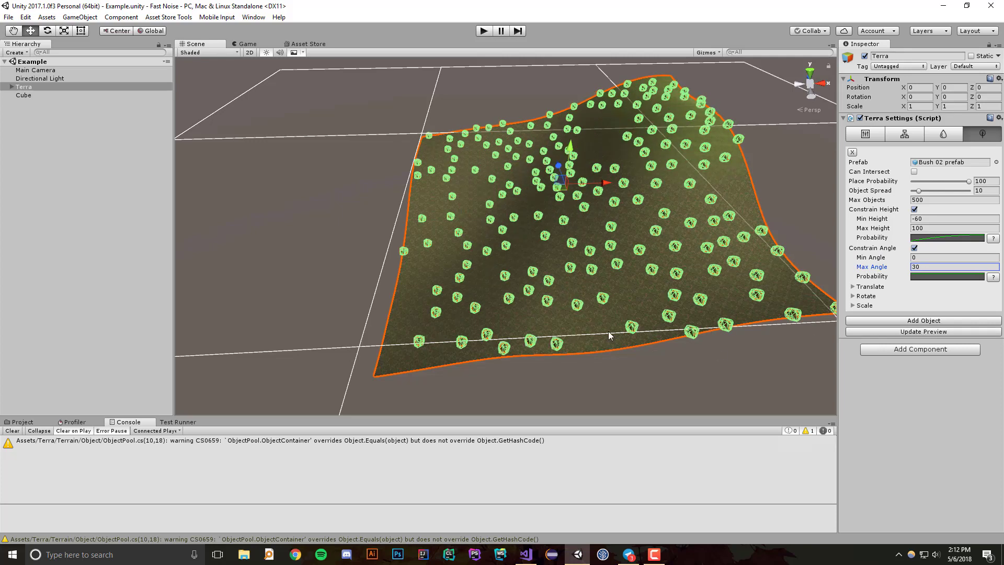
- Inspect the regenerated bushes on the hills from top-down and low angles, then reselect Terra
alt+drag(495, 271, 564, 256)
scroll(497, 182, up, 5)
scroll(497, 182, down, 5)
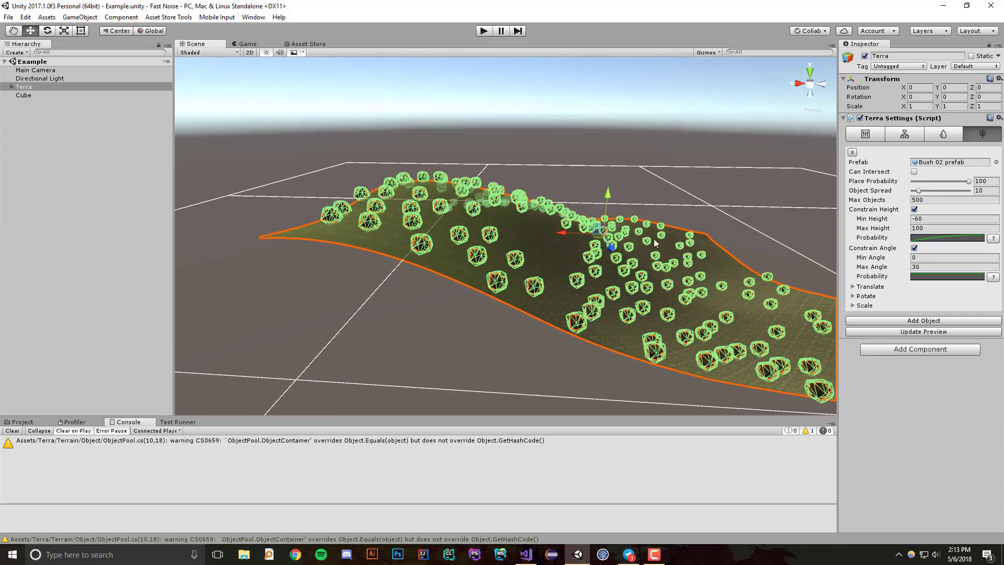
scroll(564, 256, up, 3)
click(564, 256)
alt+drag(549, 156, 547, 280)
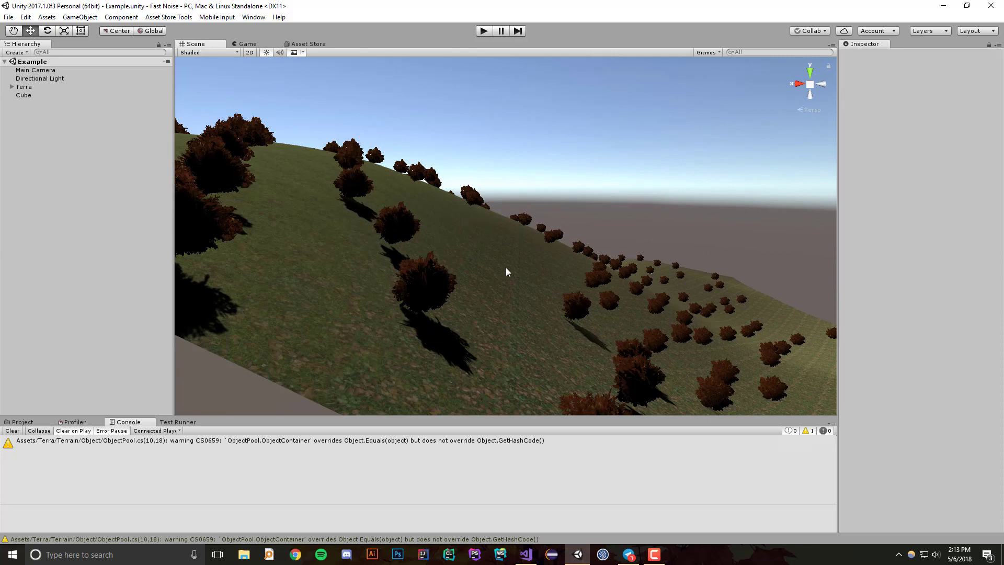
alt+drag(550, 248, 491, 248)
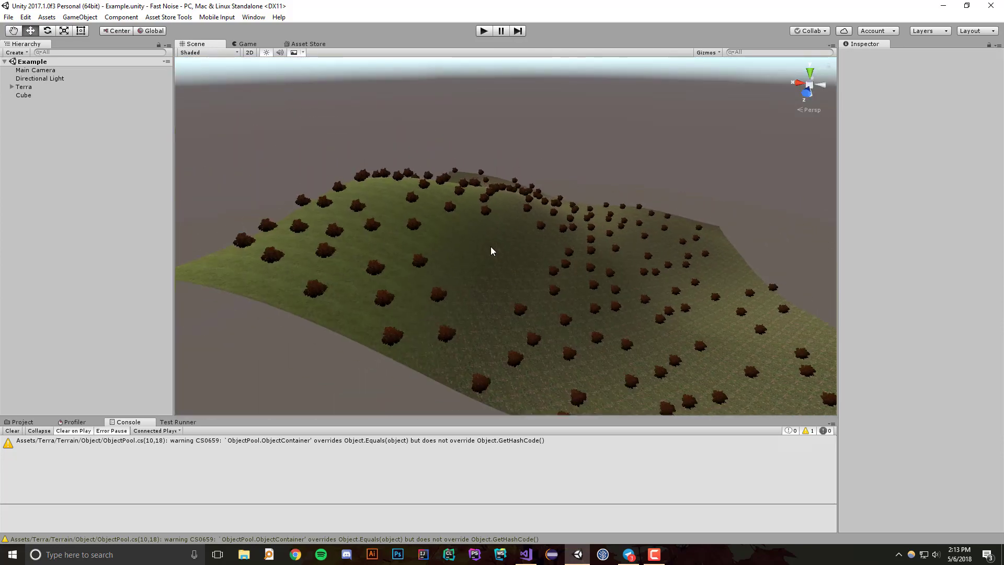
click(638, 278)
- Set Max Angle to 25, regenerate the preview, and check the wider bare hillside band
click(925, 267)
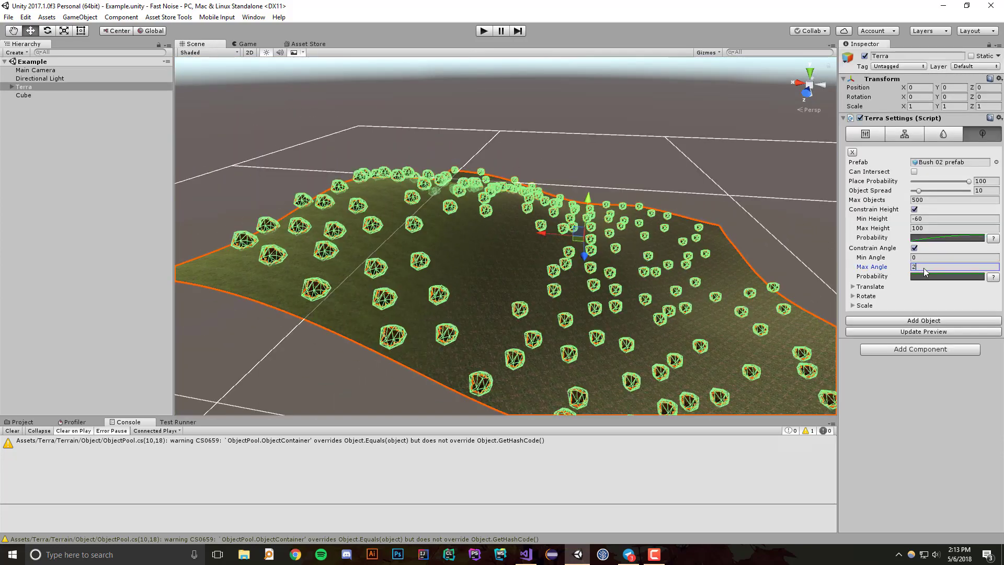
click(944, 335)
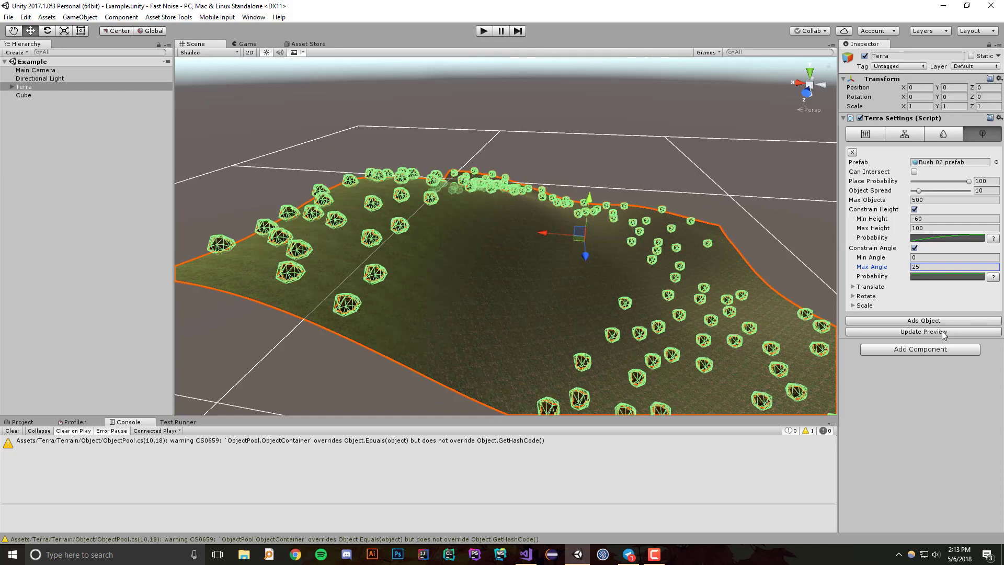
click(497, 291)
alt+drag(497, 291, 665, 251)
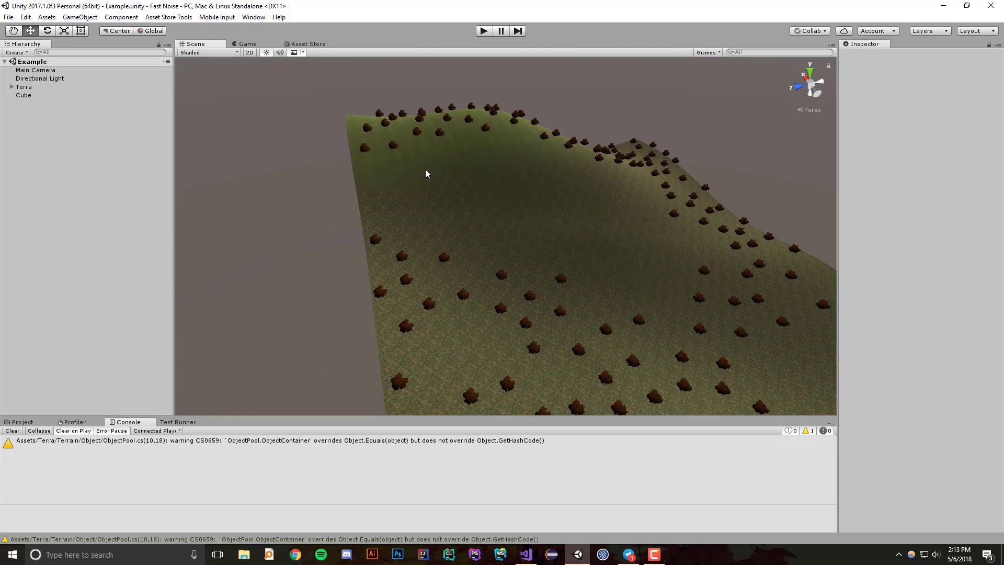
click(530, 219)
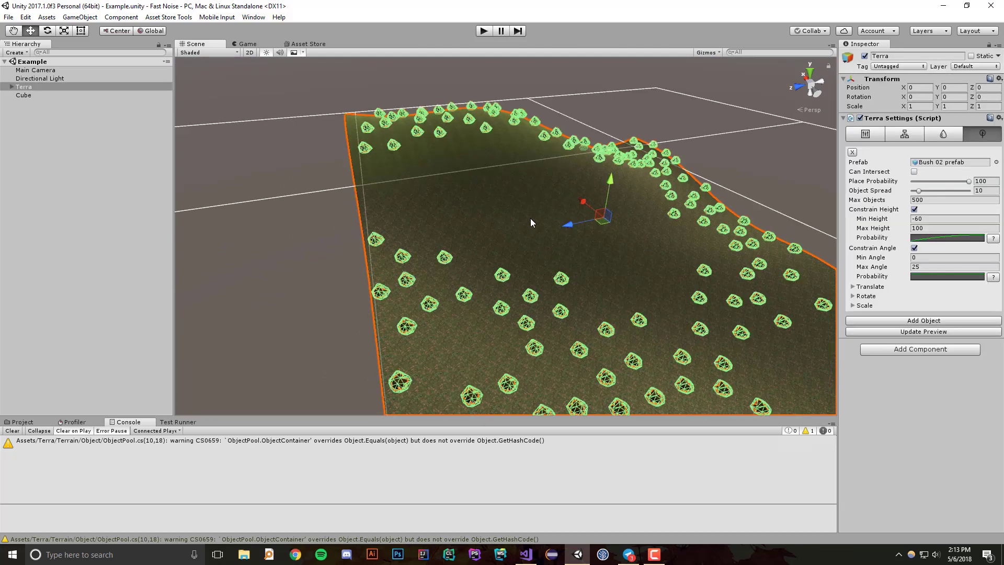
- Set the bush Translate Y offset to 15, regenerate, and inspect the floating bushes up close
click(853, 287)
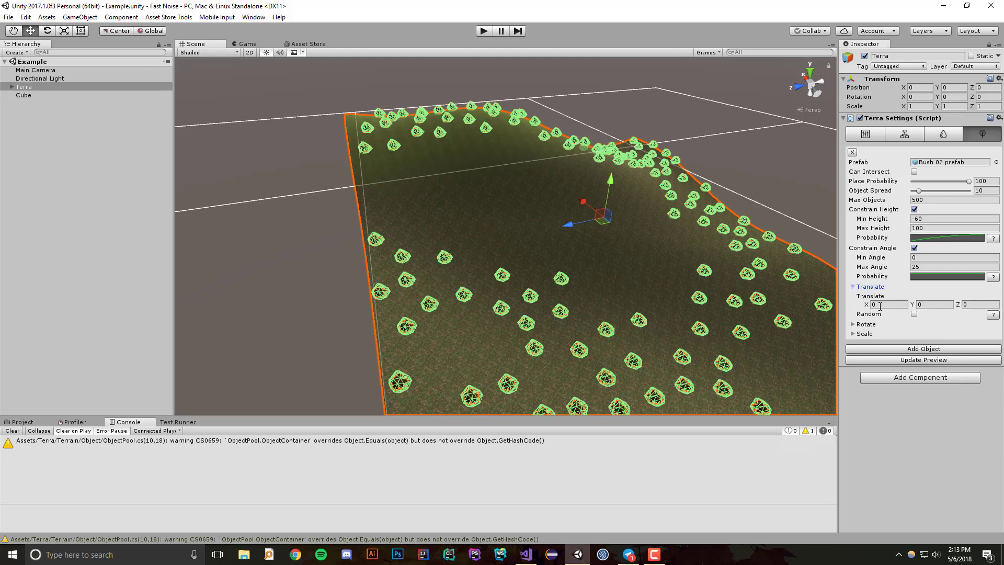
alt+drag(444, 286, 627, 290)
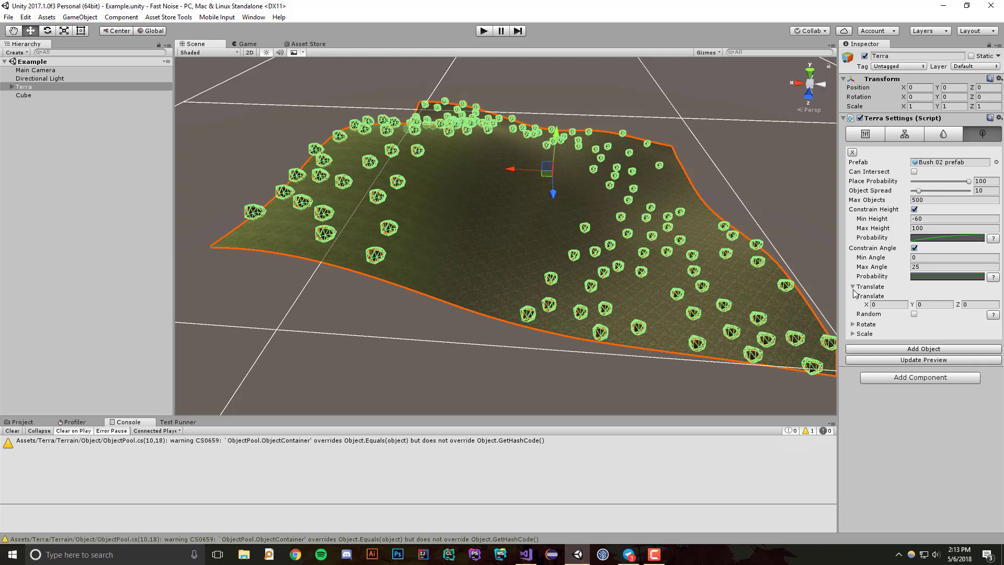
click(933, 306)
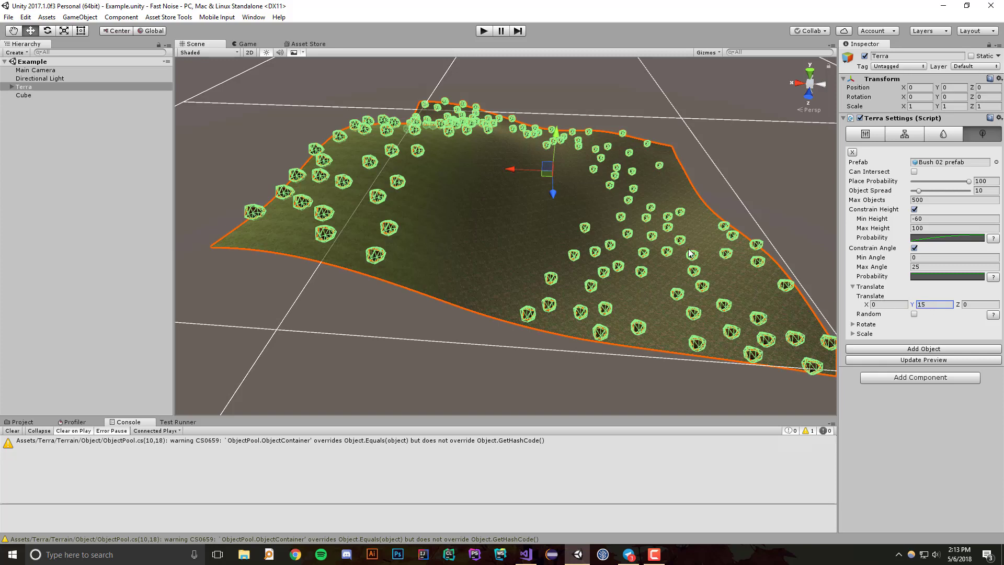
alt+drag(680, 325, 706, 232)
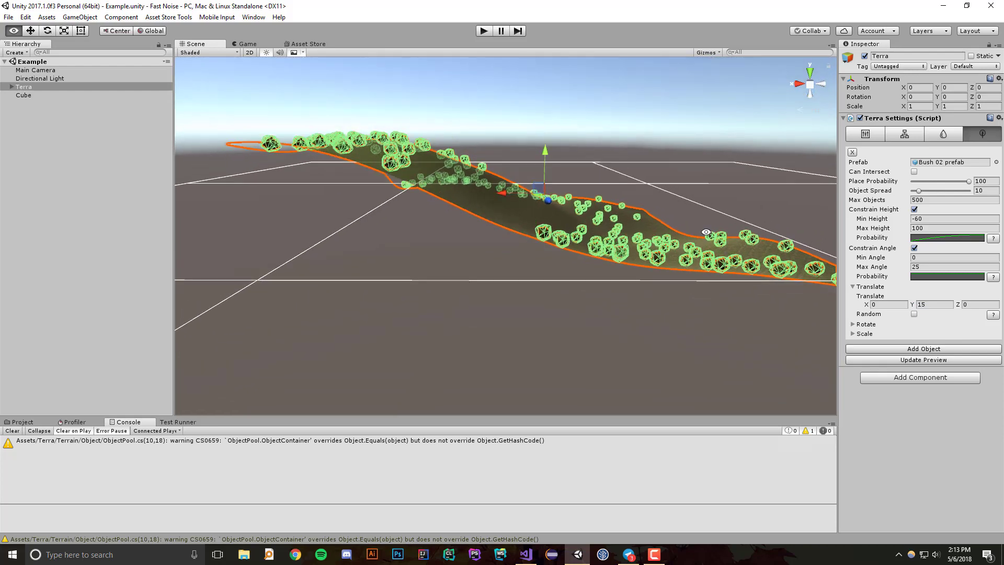
click(924, 359)
alt+drag(454, 262, 365, 269)
click(365, 269)
scroll(343, 259, up, 10)
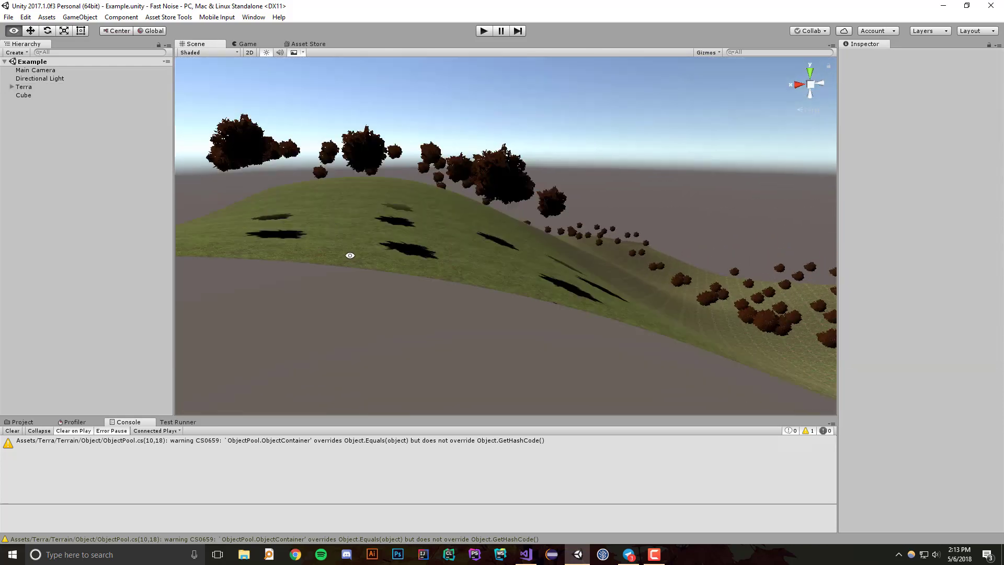
middle_drag(343, 264, 447, 267)
- Reset Translate Y to 0 and regenerate so the bushes sit on the terrain
click(469, 234)
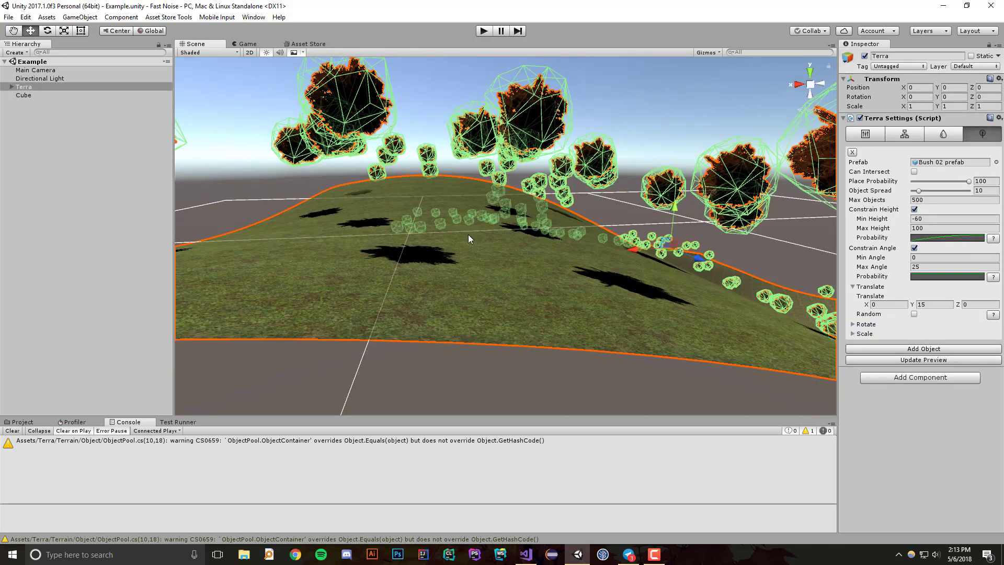
alt+drag(468, 235, 865, 290)
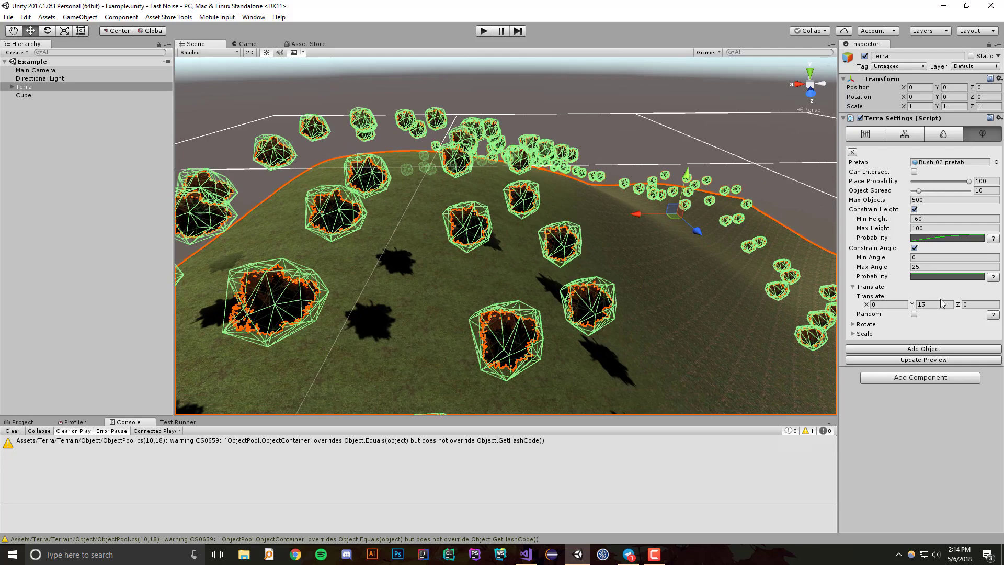
click(937, 303)
scroll(514, 180, down, 2)
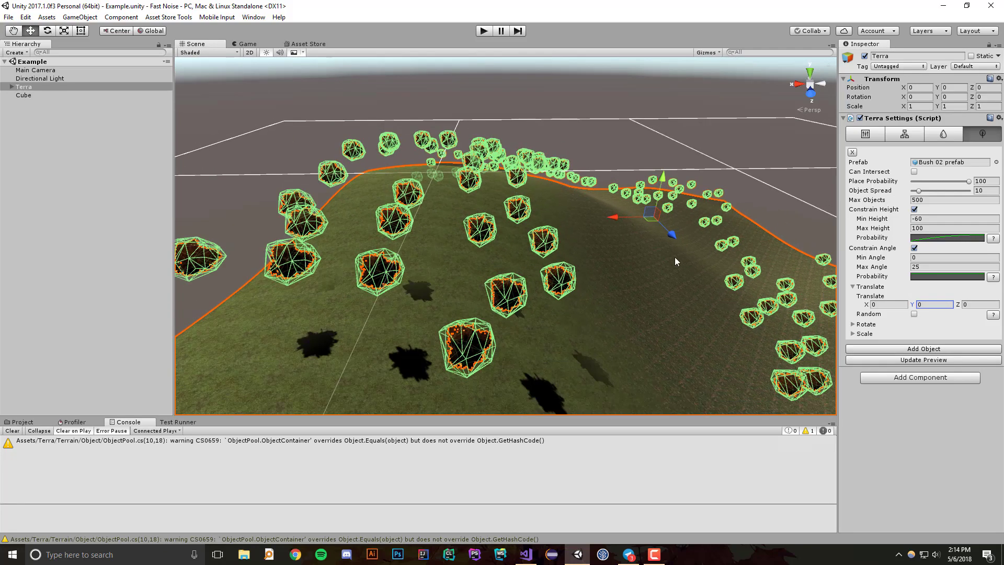
click(920, 360)
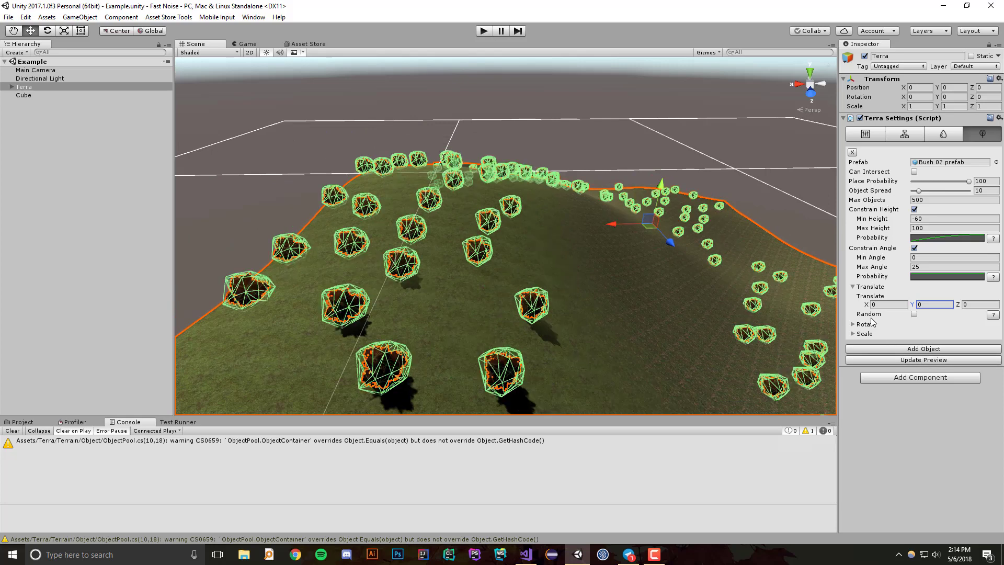
- Enable Random translation for bushes with offsets from -1,-1,-1 to 1,1,1
click(913, 314)
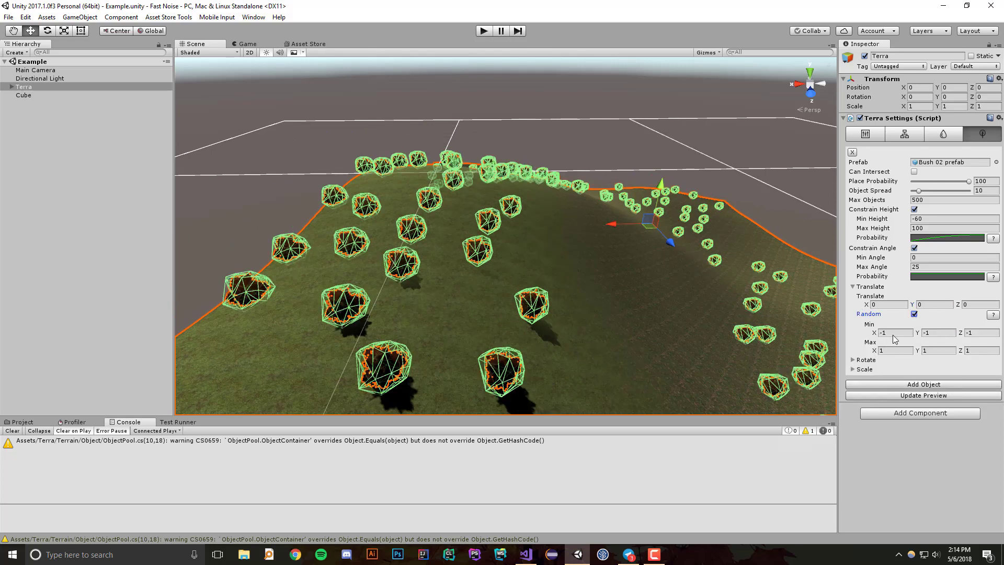
alt+drag(596, 300, 633, 305)
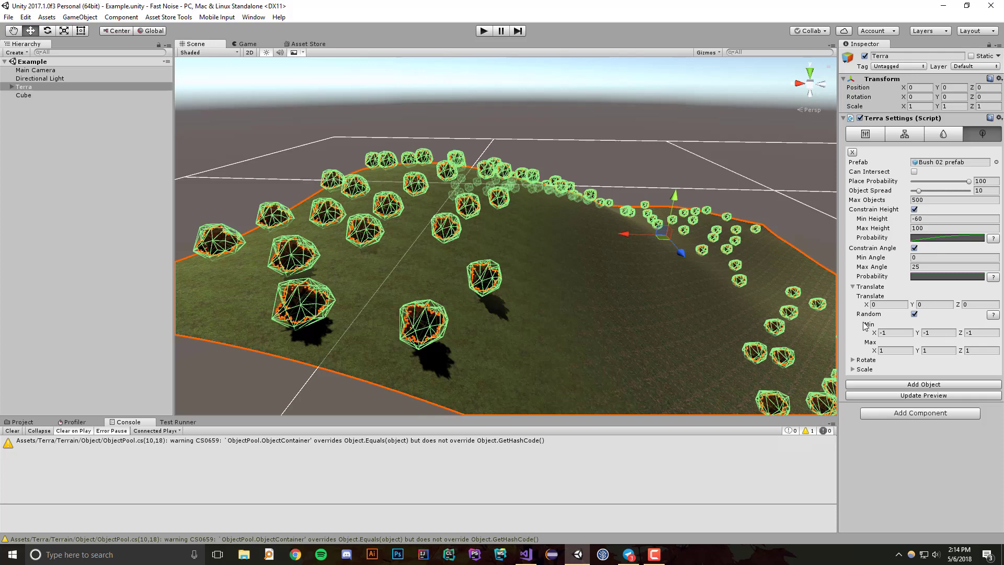
click(861, 287)
- Show the bush Scale settings and inspect one placed bush before reselecting Terra
click(854, 289)
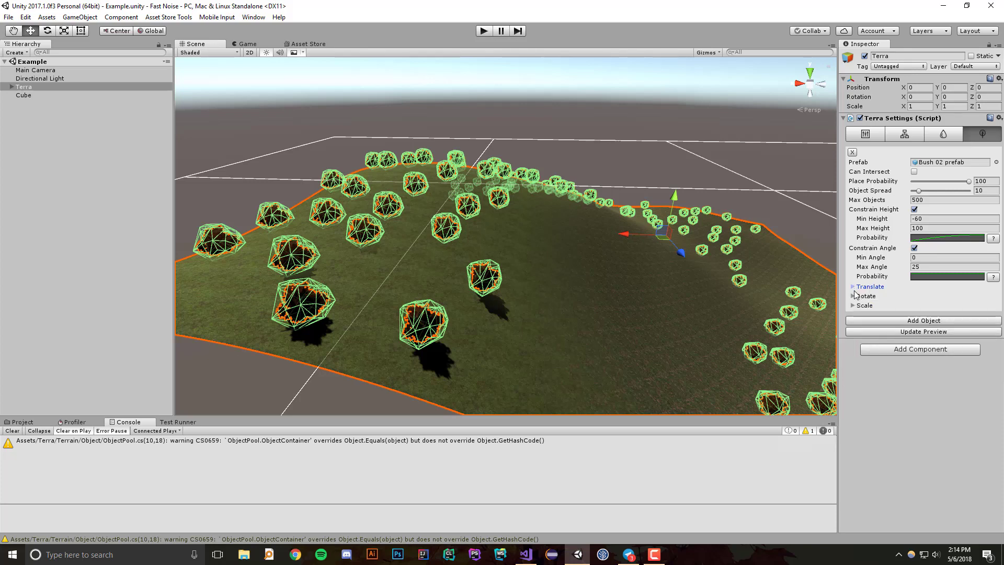
click(853, 306)
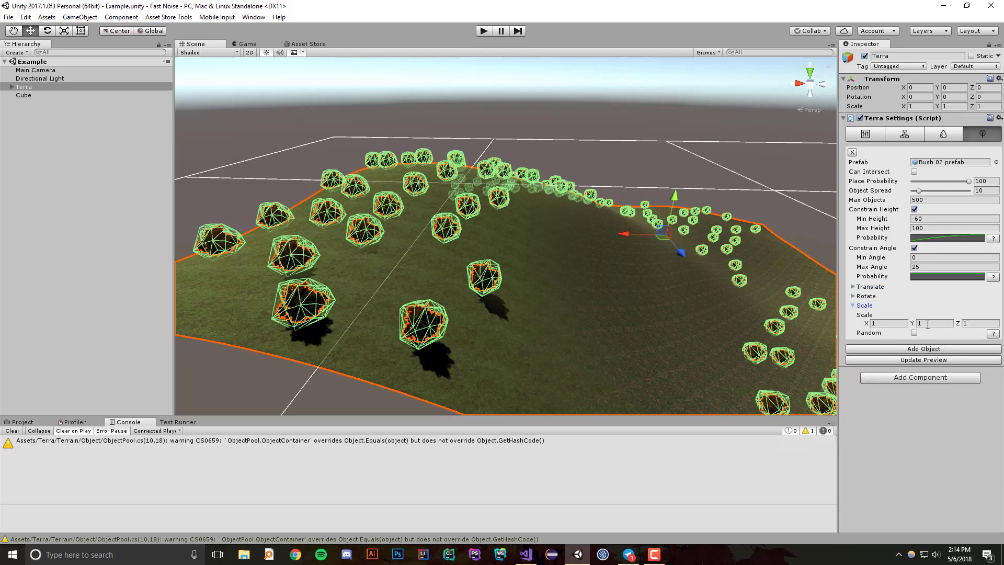
mouse_move(572, 327)
alt+mouse_down()
mouse_move(635, 347)
mouse_move(594, 307)
mouse_move(563, 325)
alt+mouse_up()
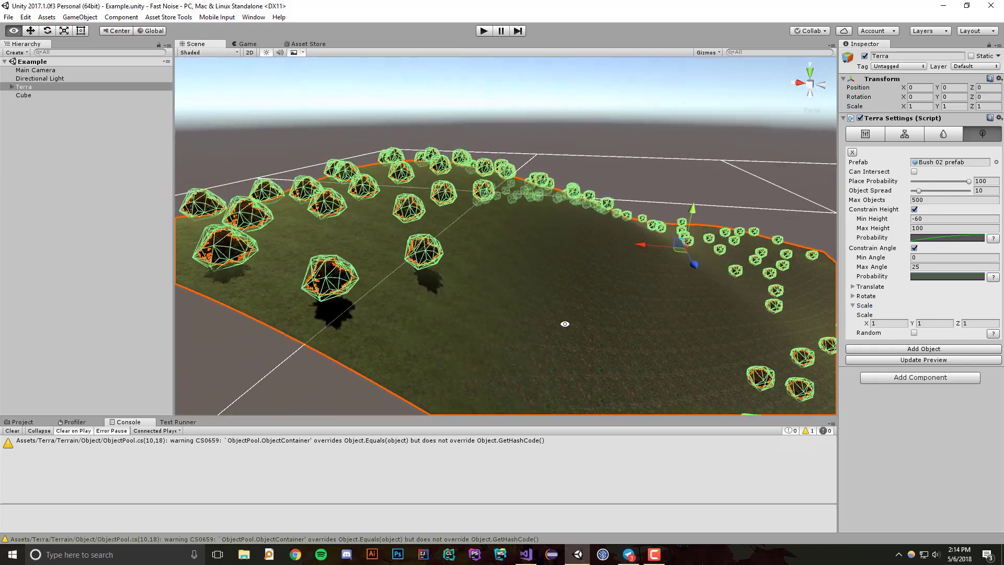
click(673, 155)
click(417, 260)
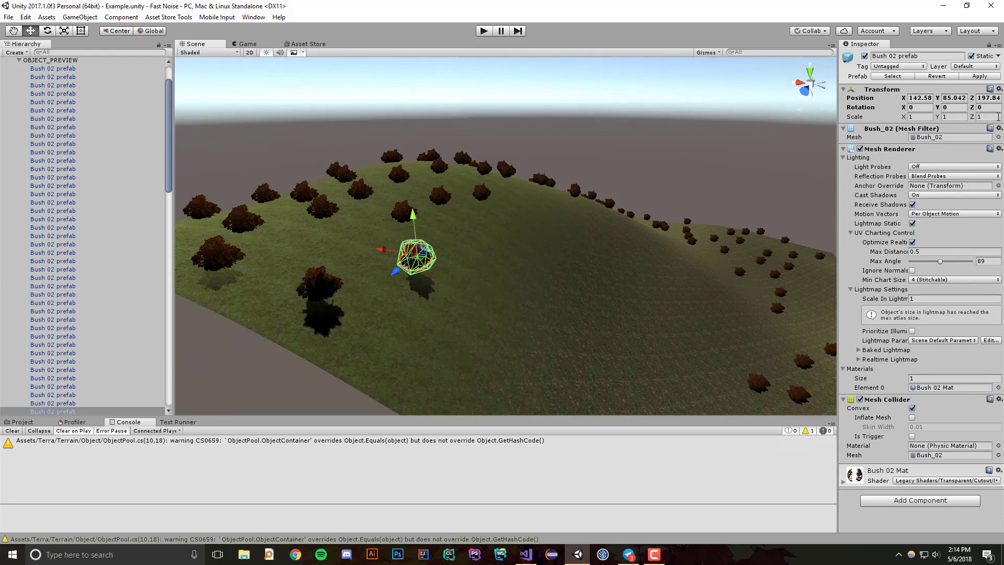
click(625, 231)
alt+drag(625, 231, 676, 319)
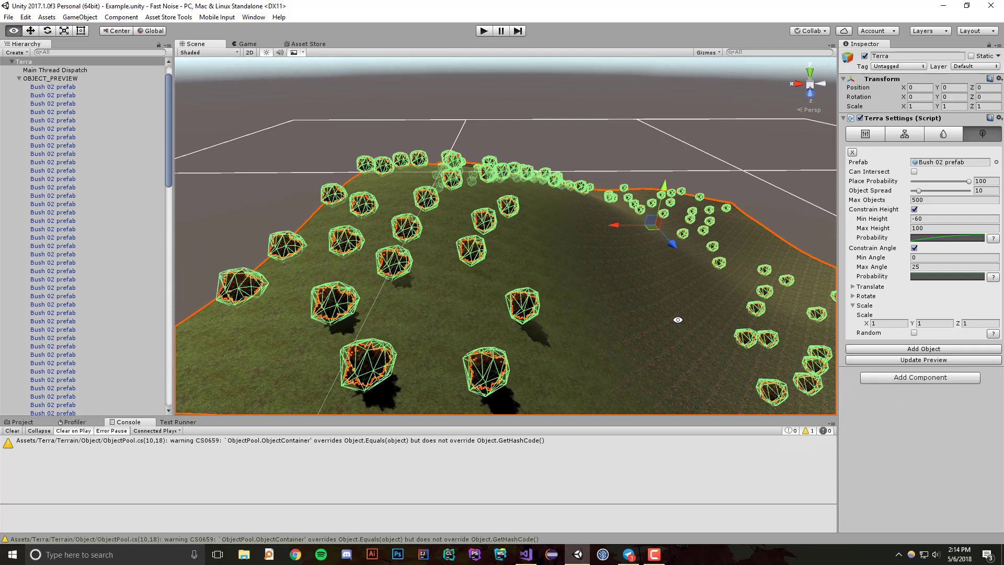
- Enable random bush scaling from 1 to 1.5 on every axis and view the result
click(914, 333)
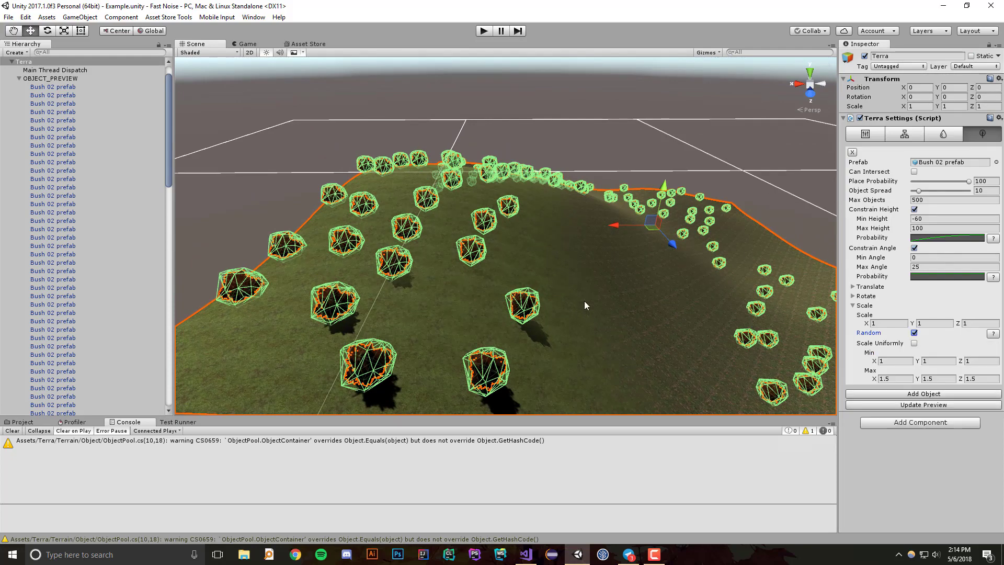
alt+drag(585, 302, 559, 286)
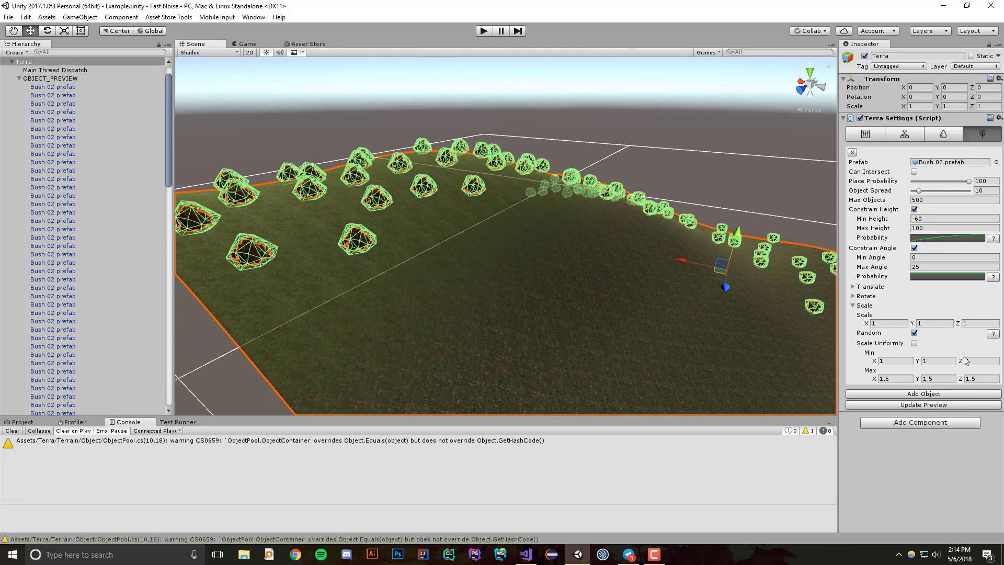
alt+drag(458, 279, 542, 332)
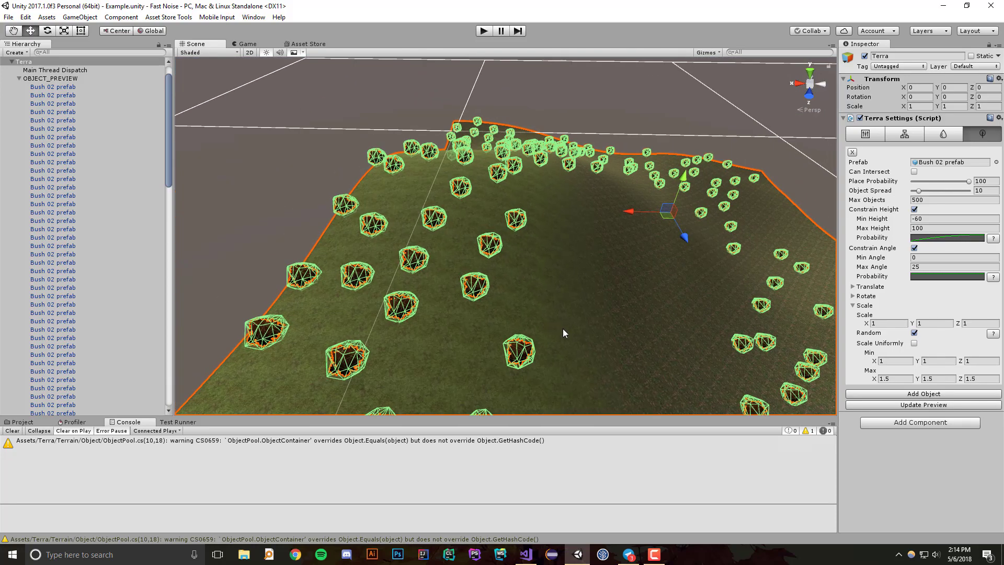
alt+drag(638, 342, 632, 340)
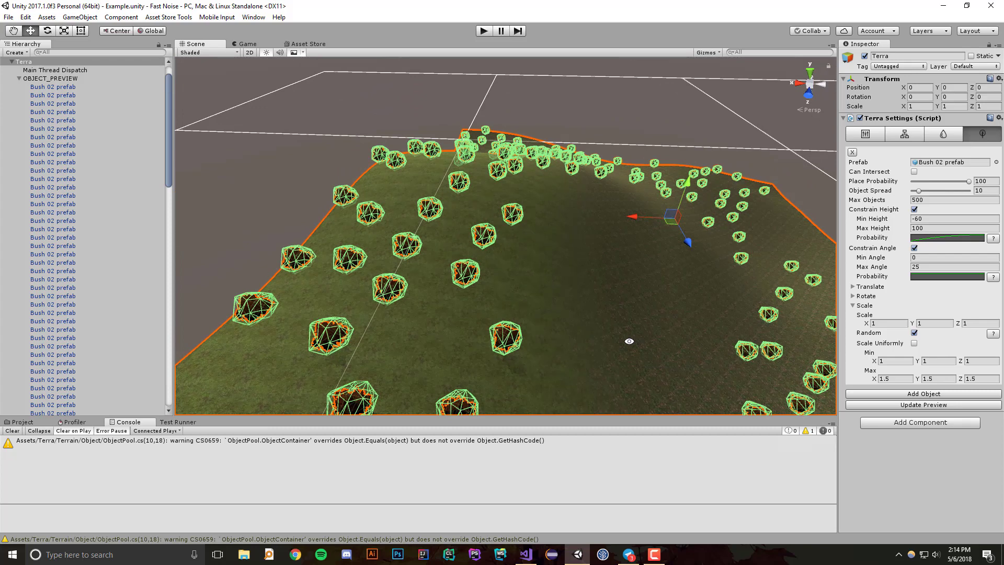
- Enable Scale Uniformly, regenerate the bush preview, and fly the camera in among the bushes
click(914, 344)
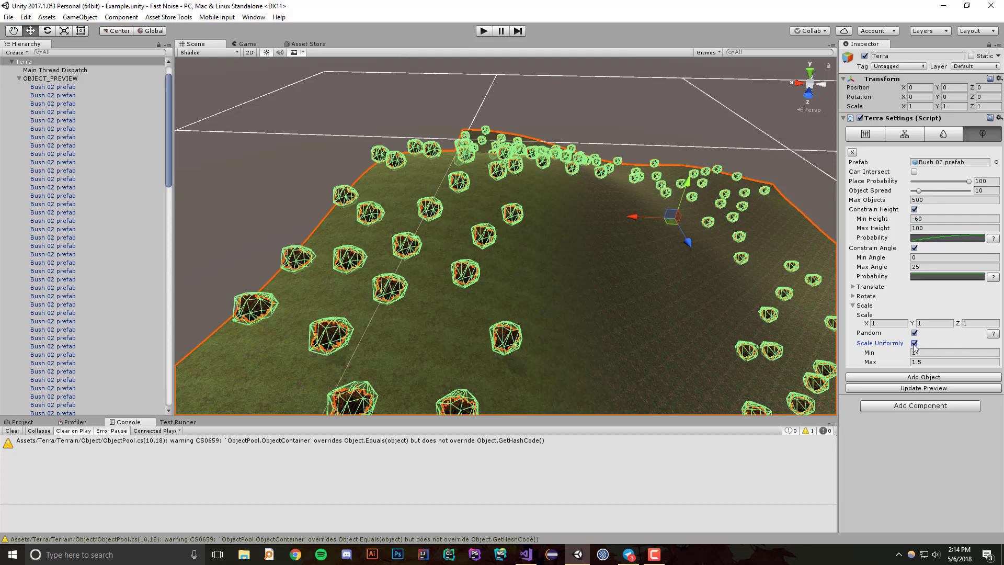
alt+drag(683, 320, 937, 374)
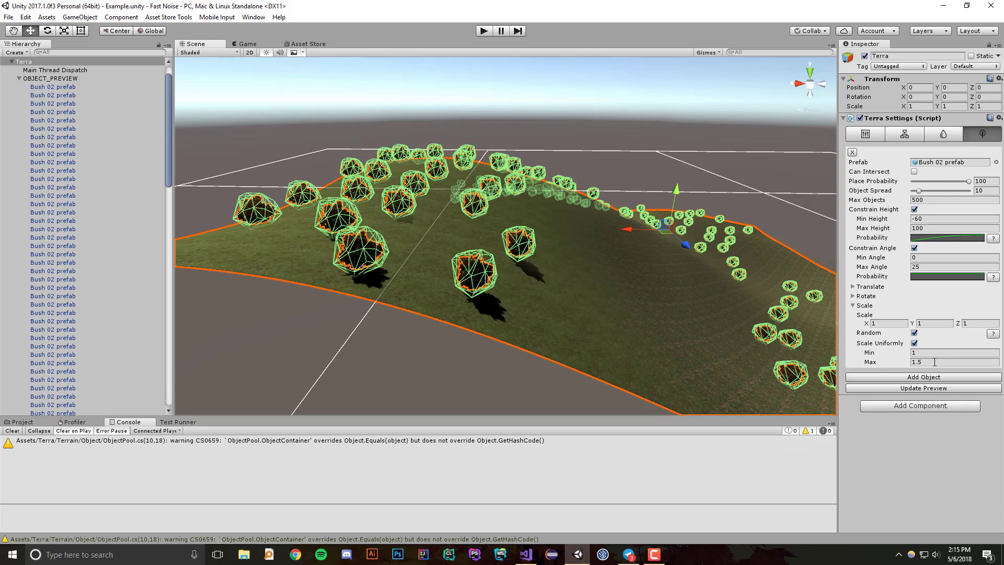
click(921, 389)
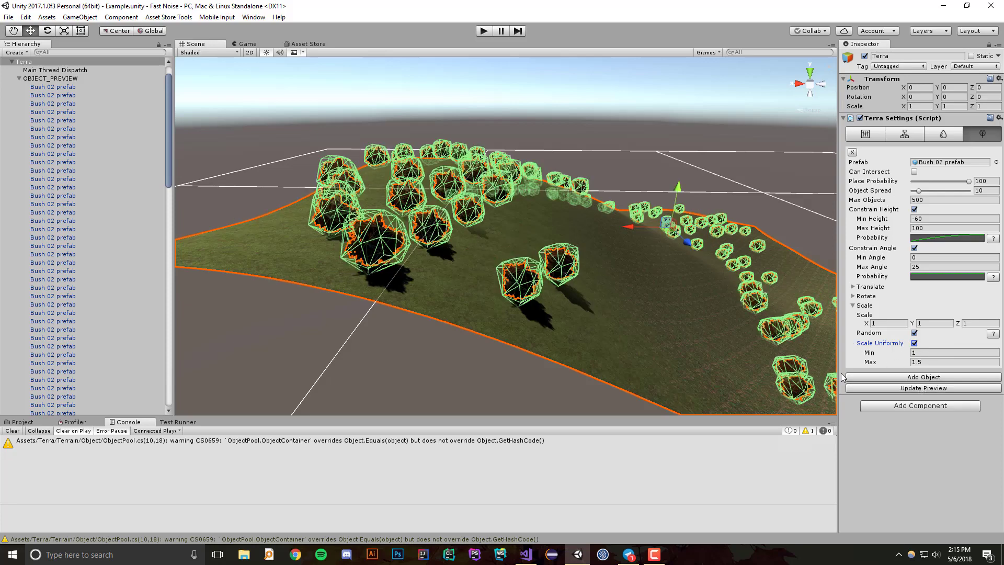
click(670, 235)
middle_drag(671, 235, 596, 289)
right_drag(596, 289, 542, 336)
- Select several individual bushes across the hill to compare their scale values
click(647, 328)
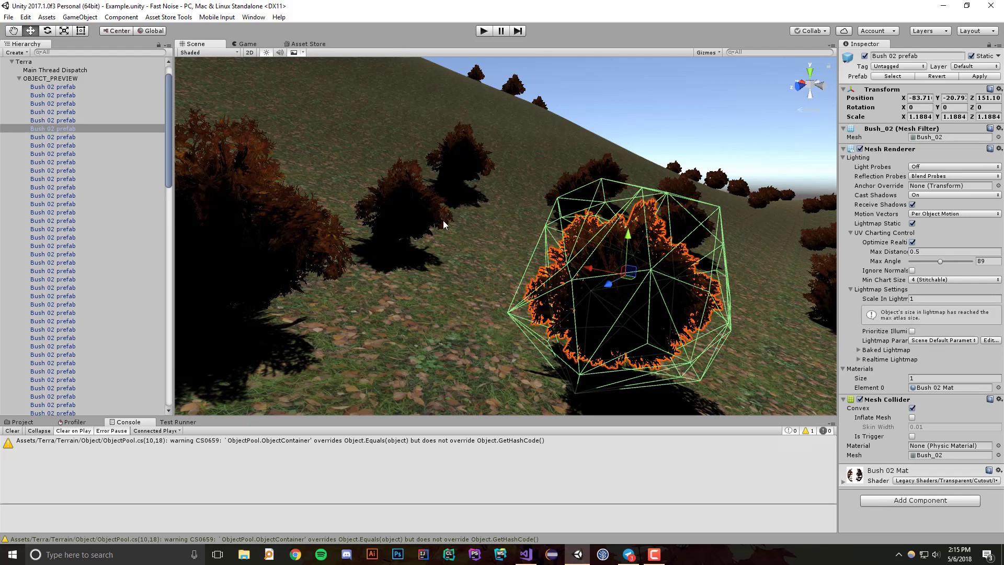
click(409, 206)
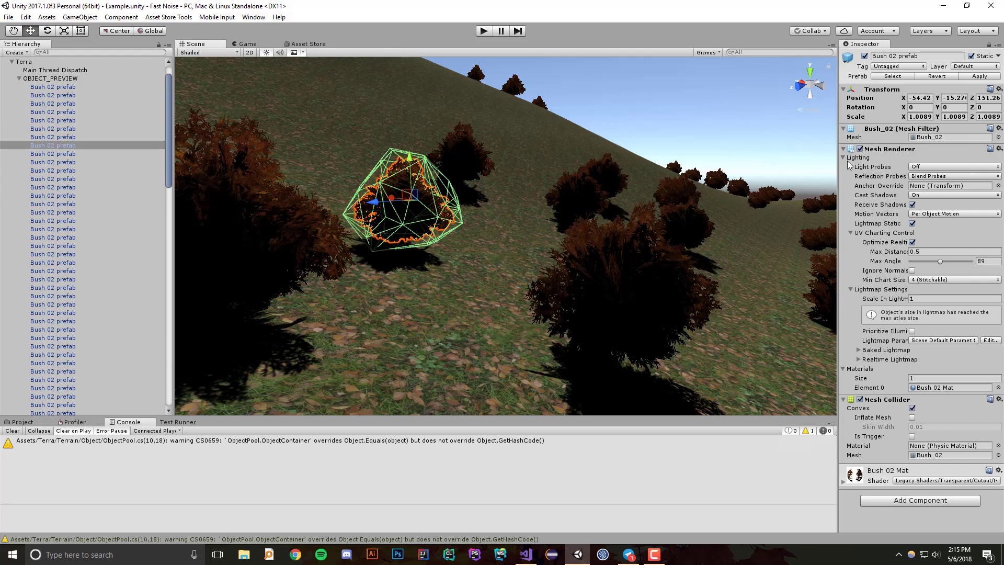
click(746, 191)
right_drag(746, 191, 598, 164)
click(596, 164)
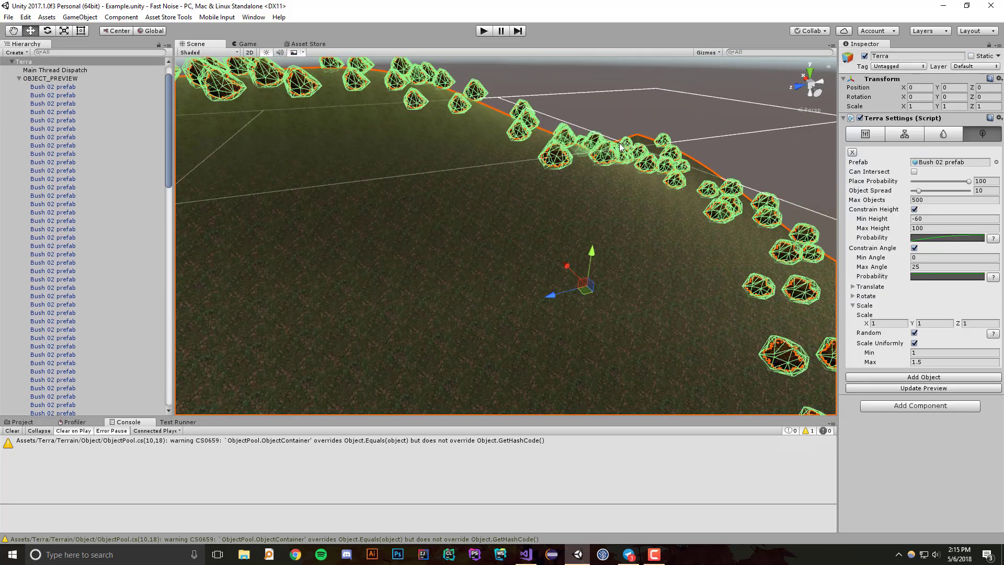
click(659, 142)
click(662, 142)
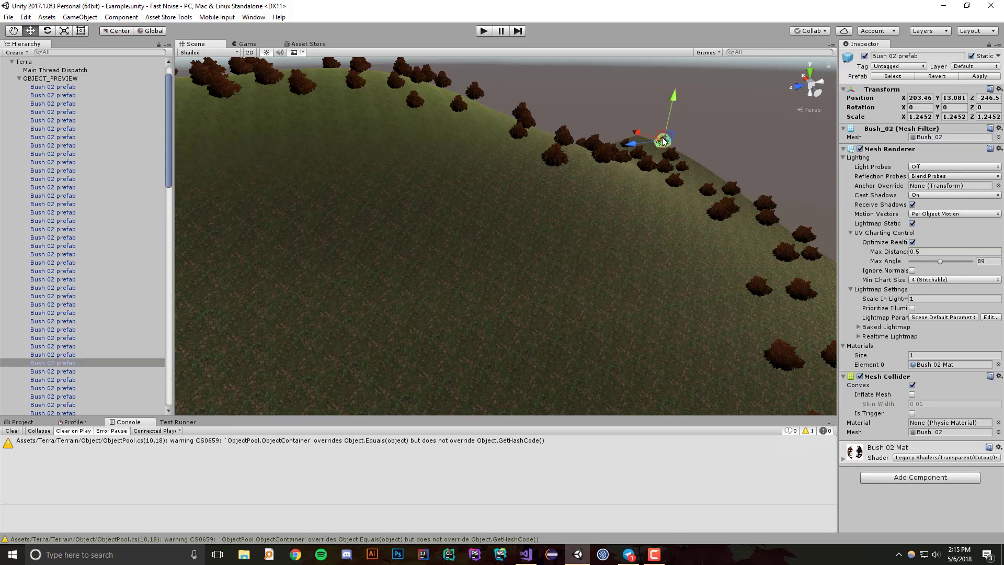
click(536, 100)
right_drag(538, 146, 544, 271)
- Turn off Scale Uniformly on Terra, regenerate the preview, and collapse the Scale settings
click(515, 218)
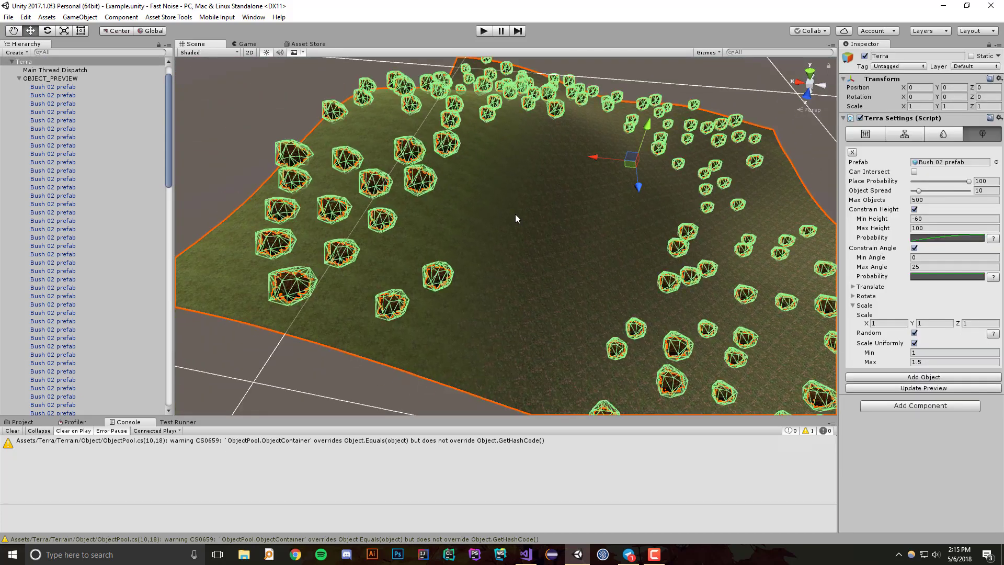
click(914, 343)
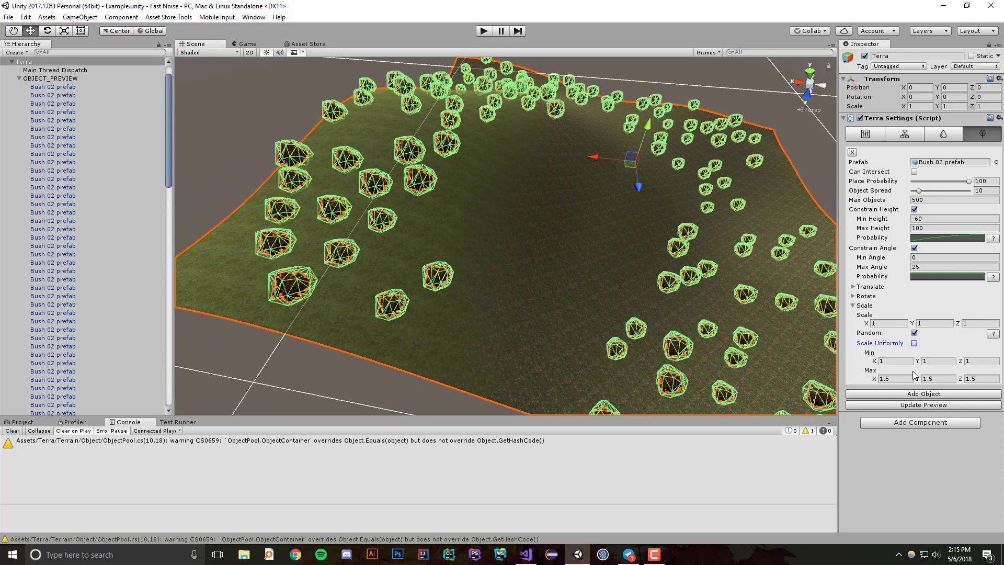
click(925, 406)
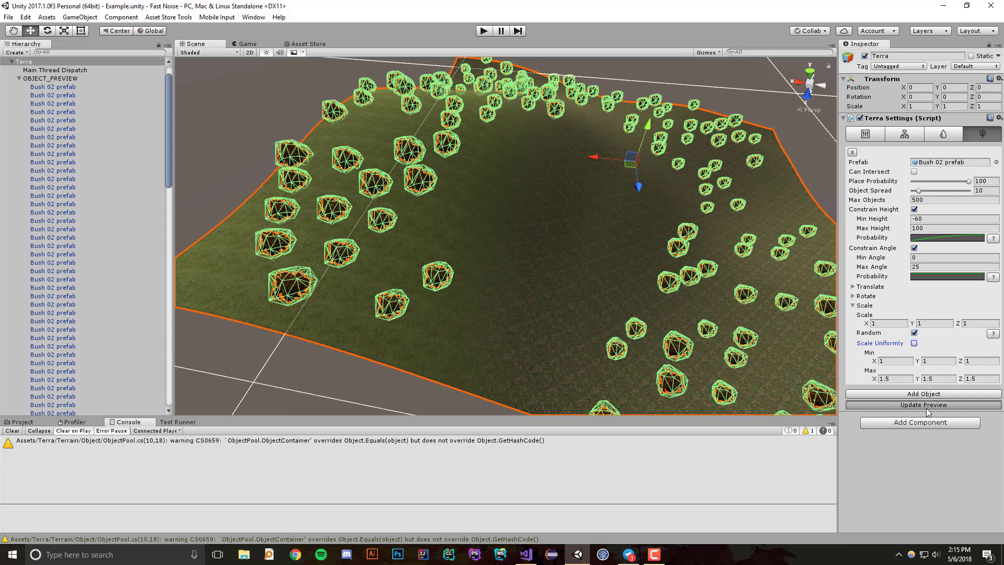
click(853, 306)
alt+drag(622, 228, 536, 251)
- Widen the Scene view, collapse OBJECT_PREVIEW and Terra, view top-down, and enter Play mode
scroll(635, 321, down, 5)
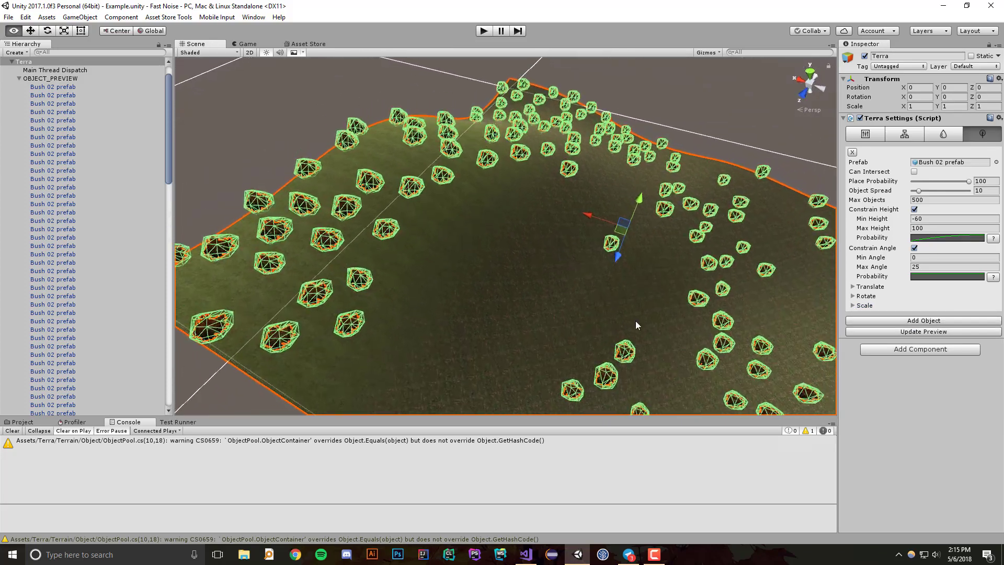
click(791, 243)
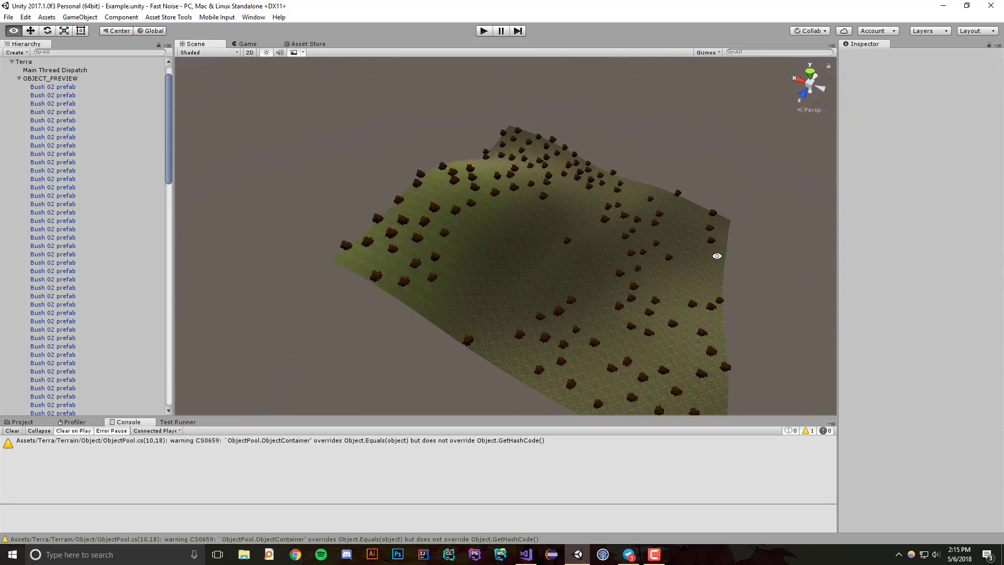
alt+drag(717, 256, 528, 287)
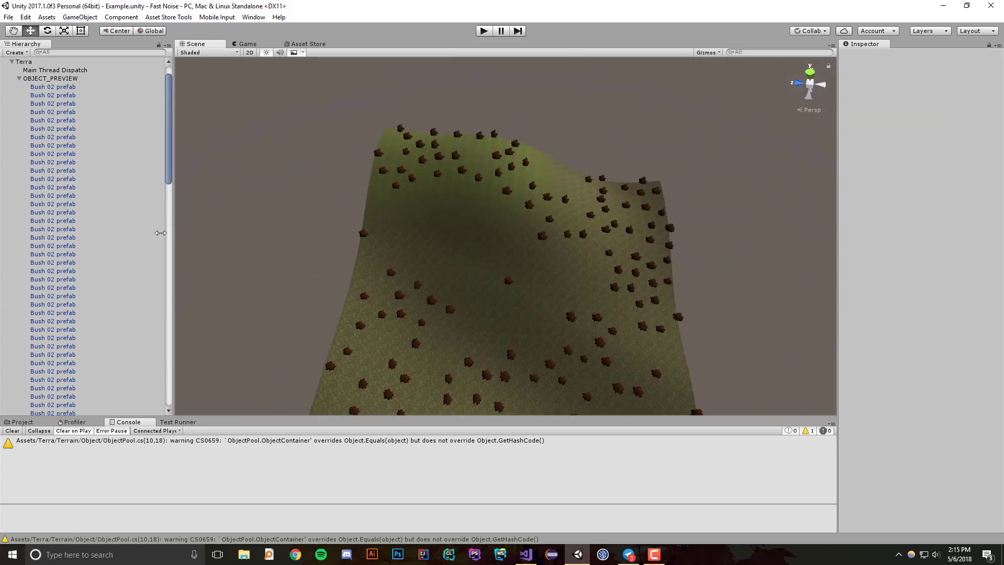
drag(160, 233, 149, 233)
click(20, 78)
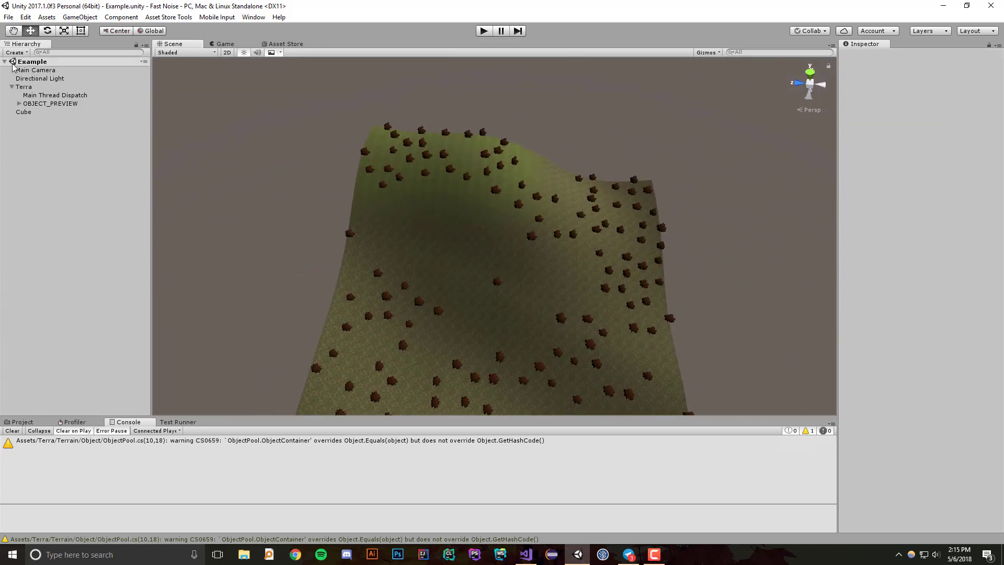
click(12, 86)
alt+drag(225, 239, 478, 304)
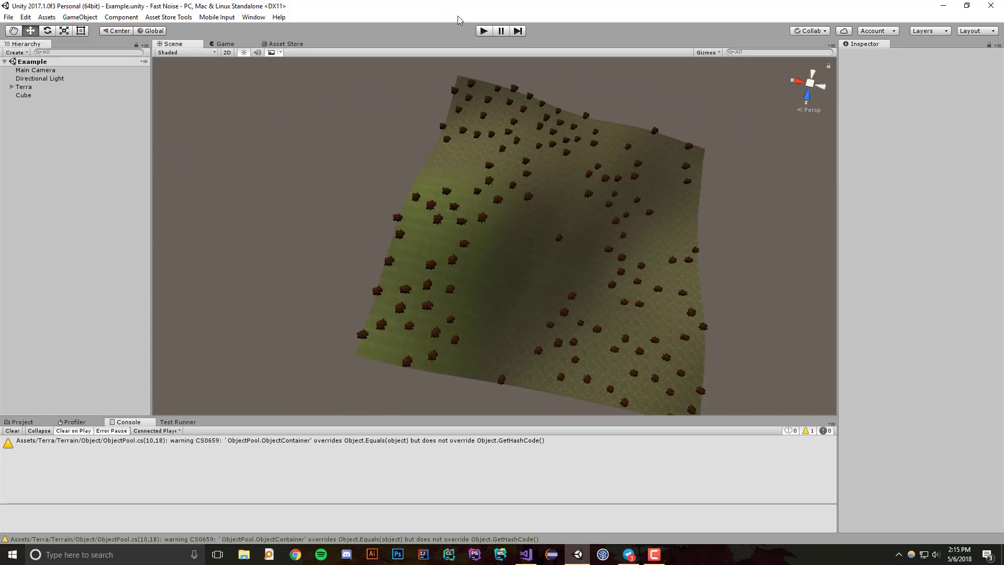
key(ctrl+p)
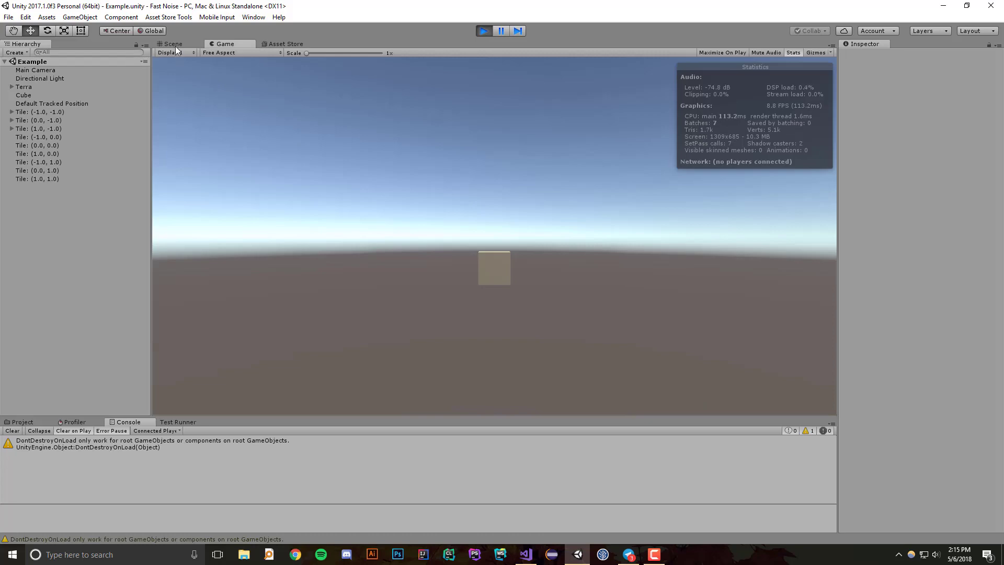
- In the Scene view, move Default Tracked Position to (-457, 0, 72), generating tiles out to (-3, 1) and (1, -3)
click(175, 44)
alt+drag(628, 268, 381, 264)
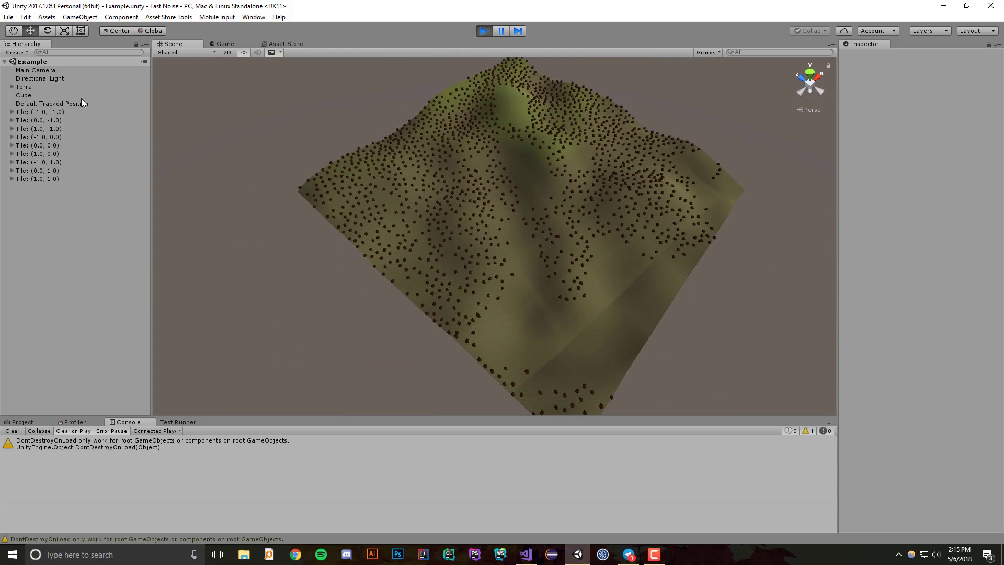
click(36, 103)
scroll(545, 207, down, 3)
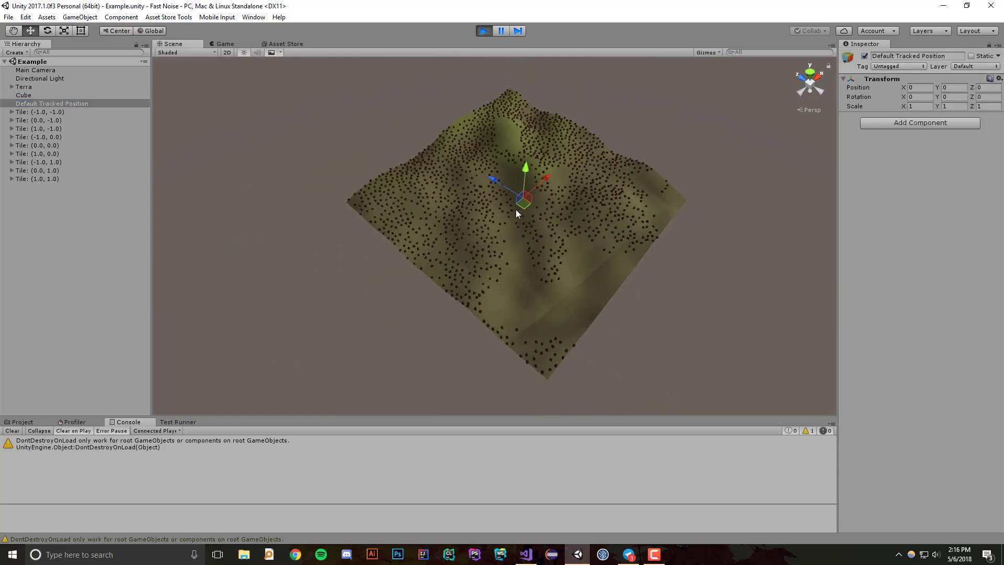
drag(518, 207, 494, 329)
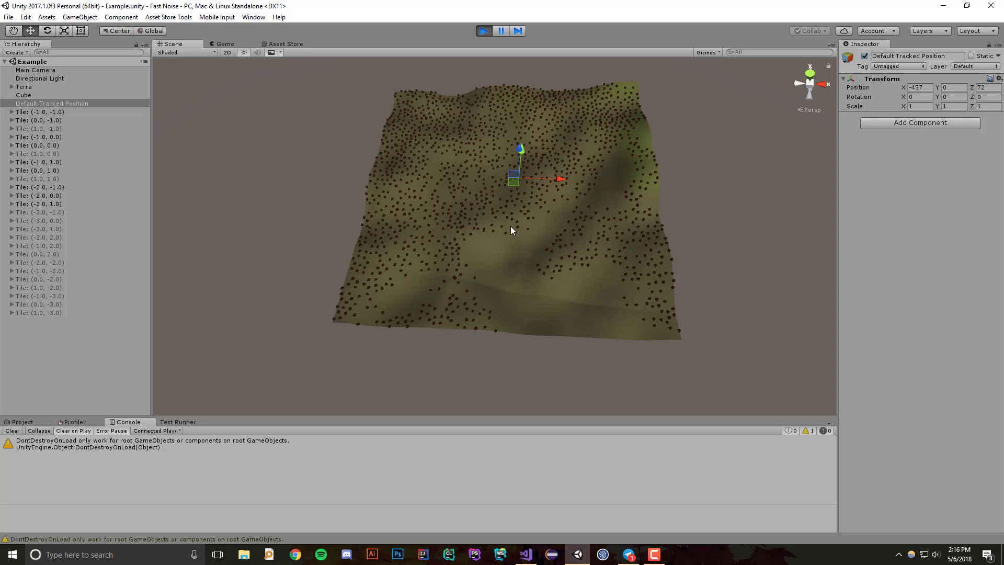
- Push the tracked position further left to generate tiles (-4, -1) to (-4, 1), then inspect the terrain
drag(510, 187, 564, 140)
click(628, 149)
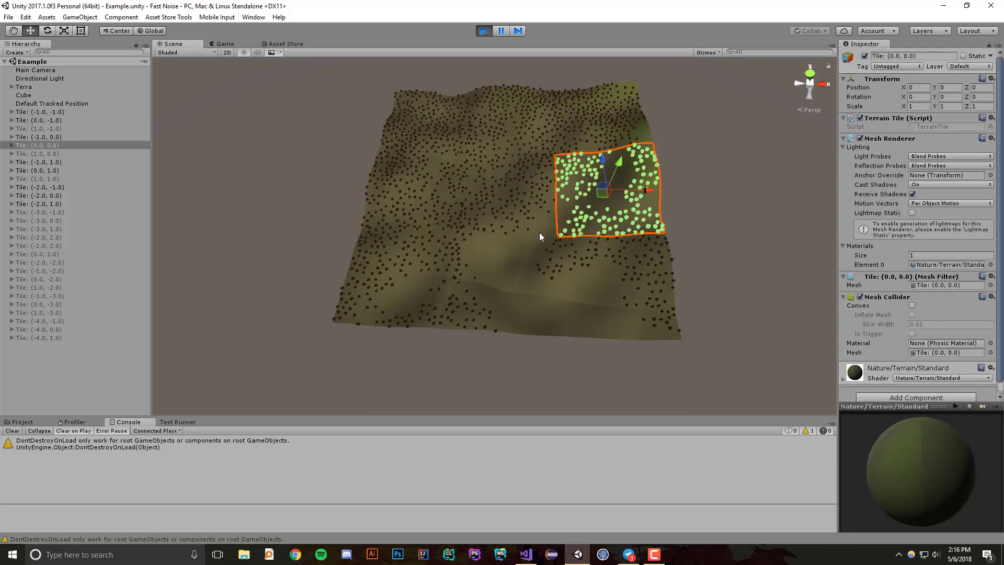
click(528, 262)
click(739, 299)
alt+drag(739, 299, 576, 312)
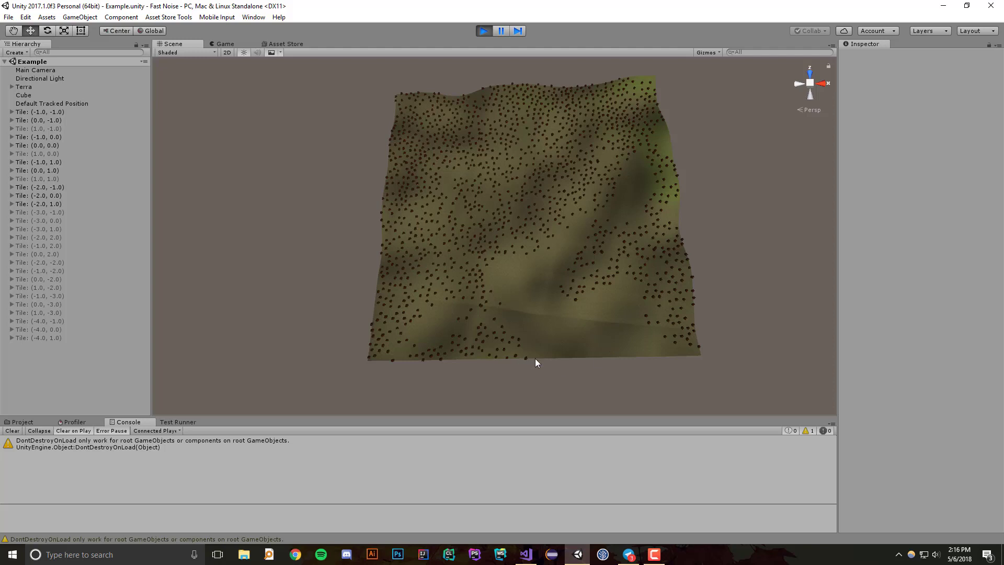
key(alt)
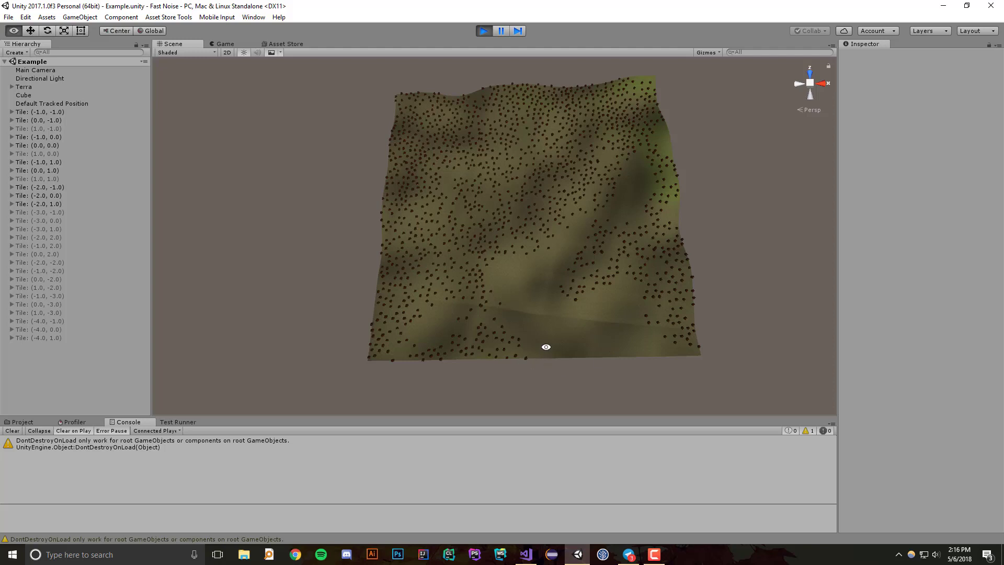